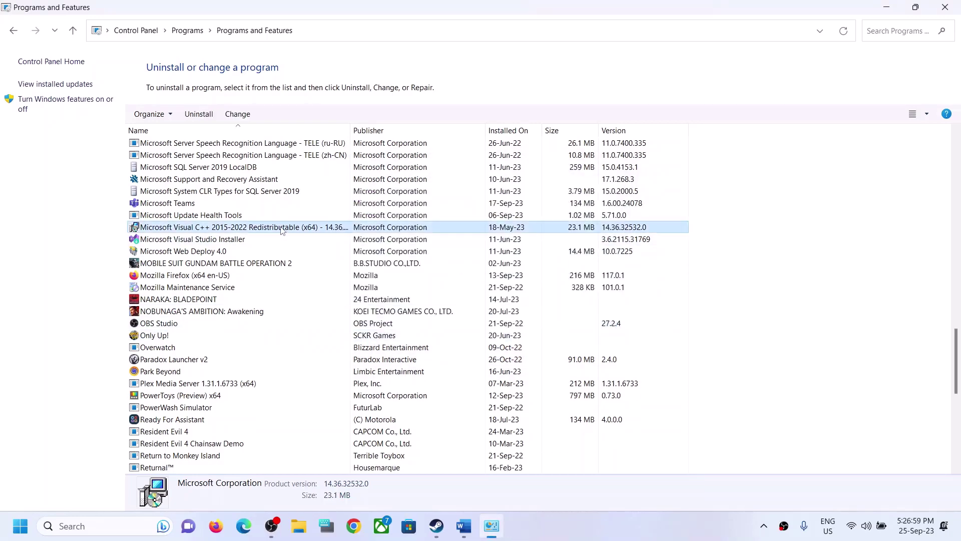
Try uninstalling the Visual C++ 2015-2022 Redistributable (x64) and dismiss the reboot-required failure.
right_click(285, 228)
click(320, 234)
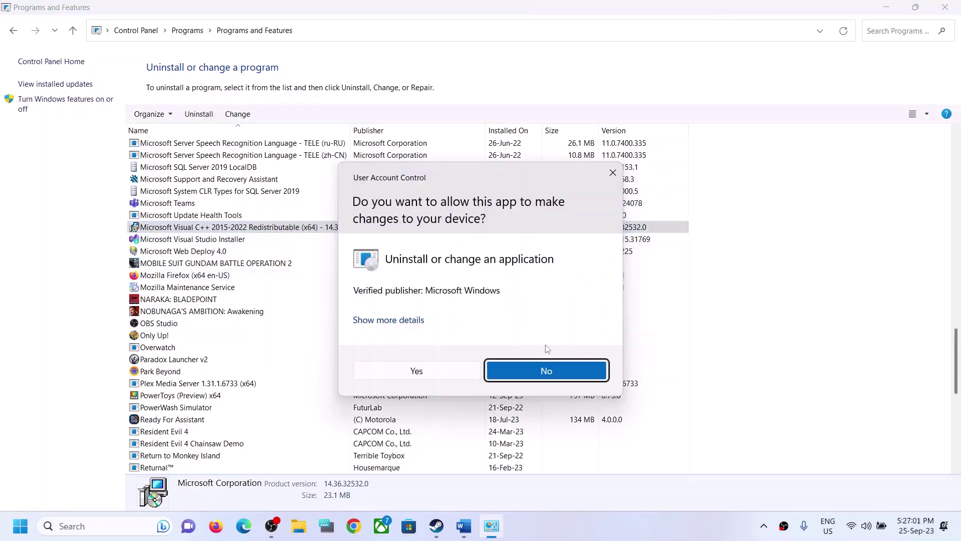
click(457, 368)
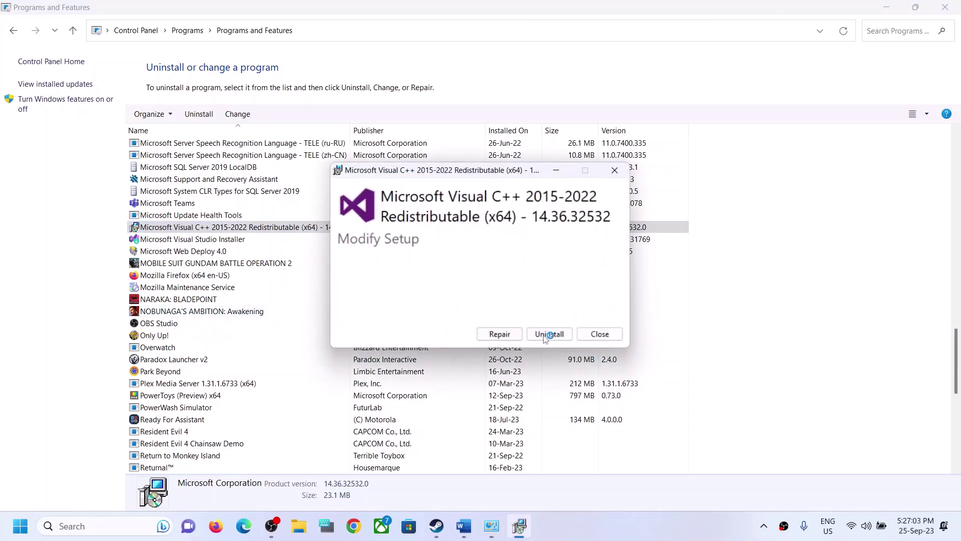
click(544, 334)
click(577, 303)
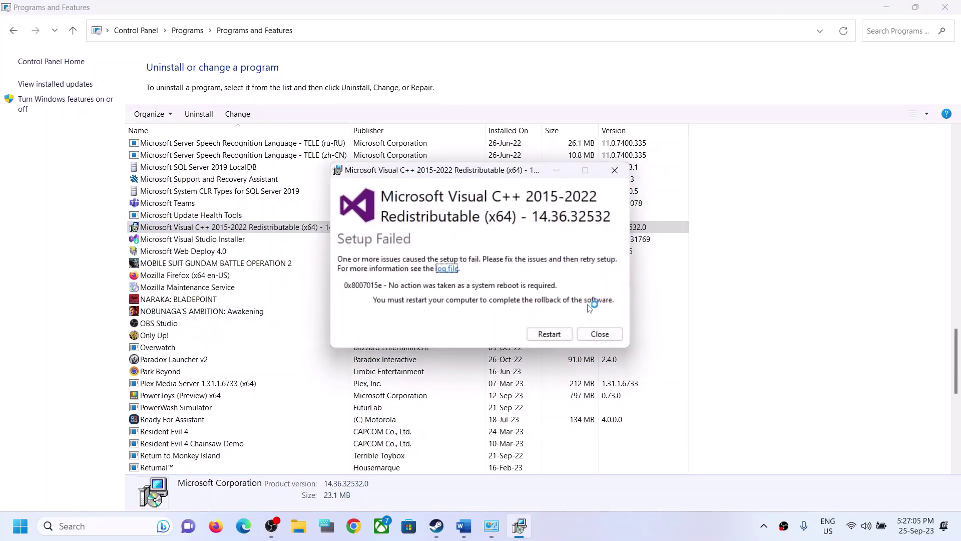
click(600, 333)
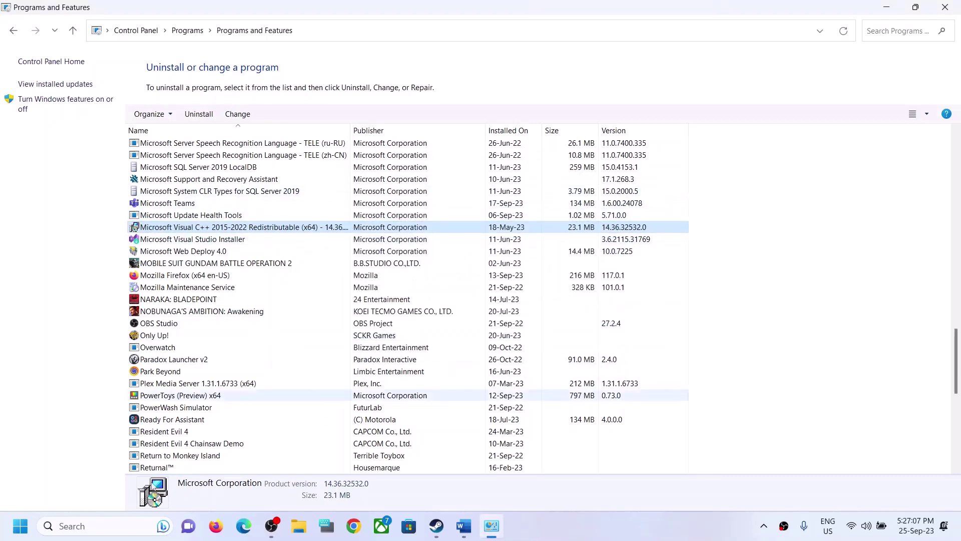
Check the Start menu's power options, then close the menu.
click(20, 526)
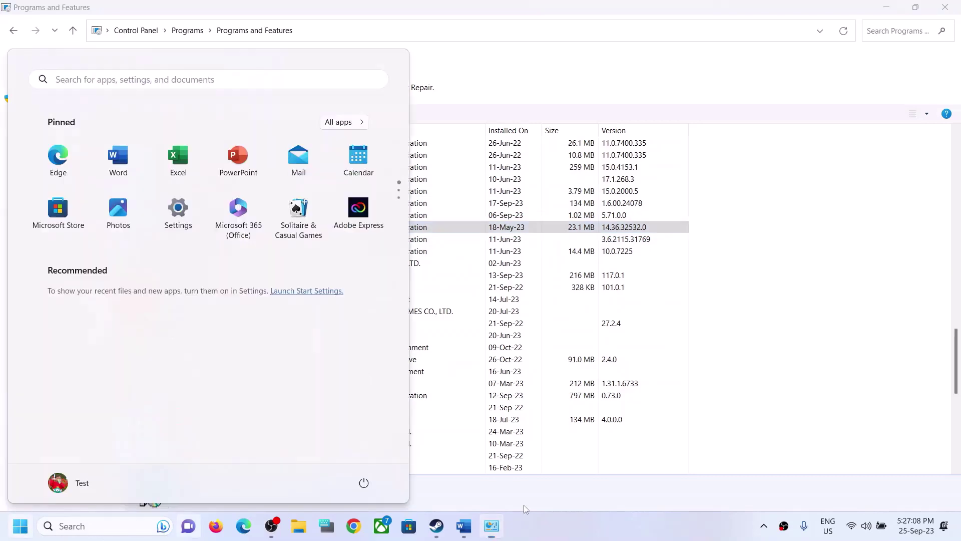
click(371, 490)
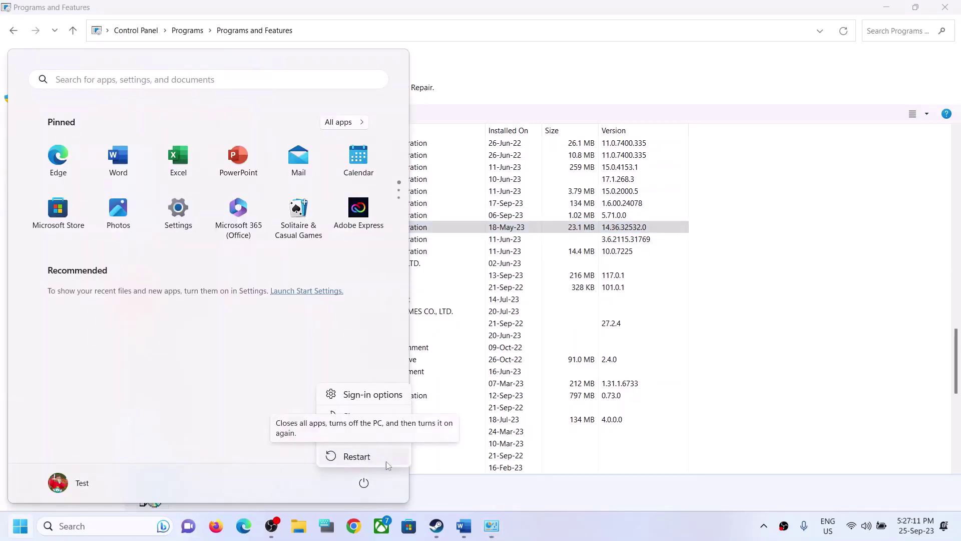
key(Escape)
key(Escape)
Select the redistributable download URL in the Word guide.
click(463, 525)
scroll(381, 323, up, 5)
drag(370, 324, 63, 232)
click(353, 525)
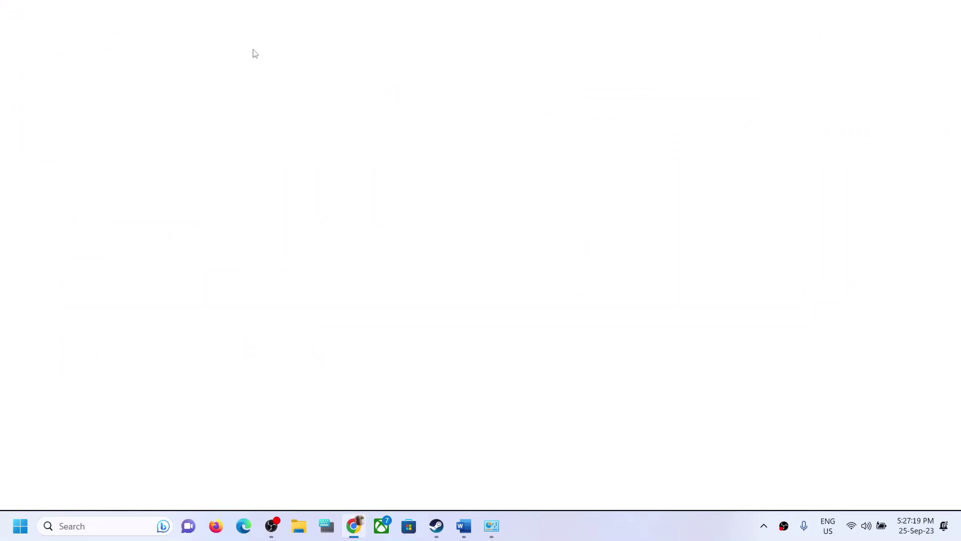
Load the Visual C++ Redistributable page and download VC_redist.x64.exe and VC_redist.x86.exe.
text(learn.microsoft.com/en-US/cpp/windows/latest-supported-vc-redist?view=msvc-160)
key(Return)
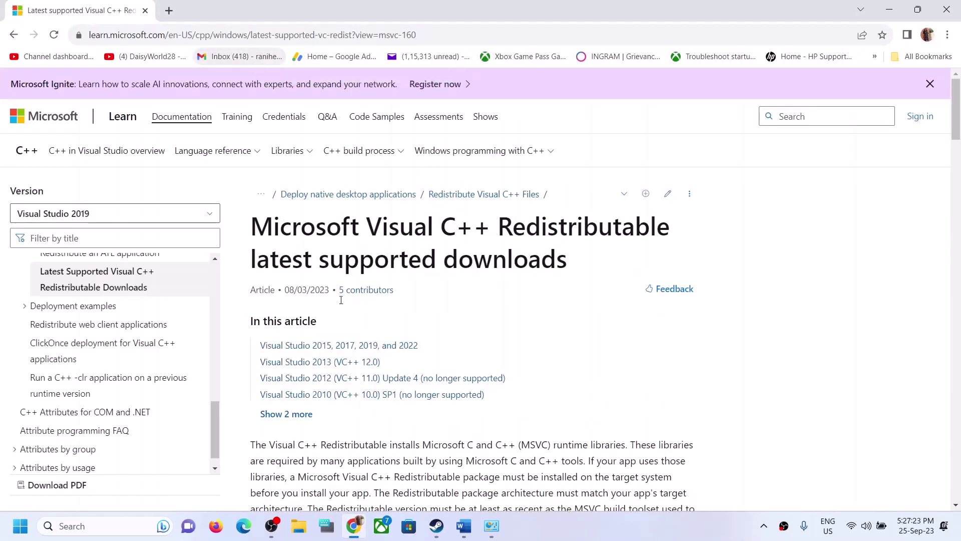
scroll(372, 368, down, 5)
scroll(371, 368, down, 5)
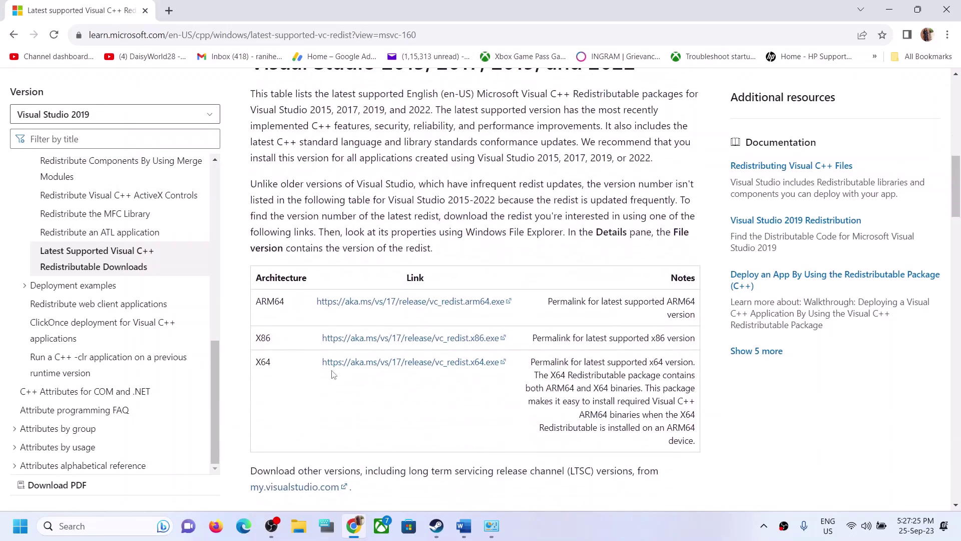
drag(260, 361, 313, 364)
key(ctrl+j)
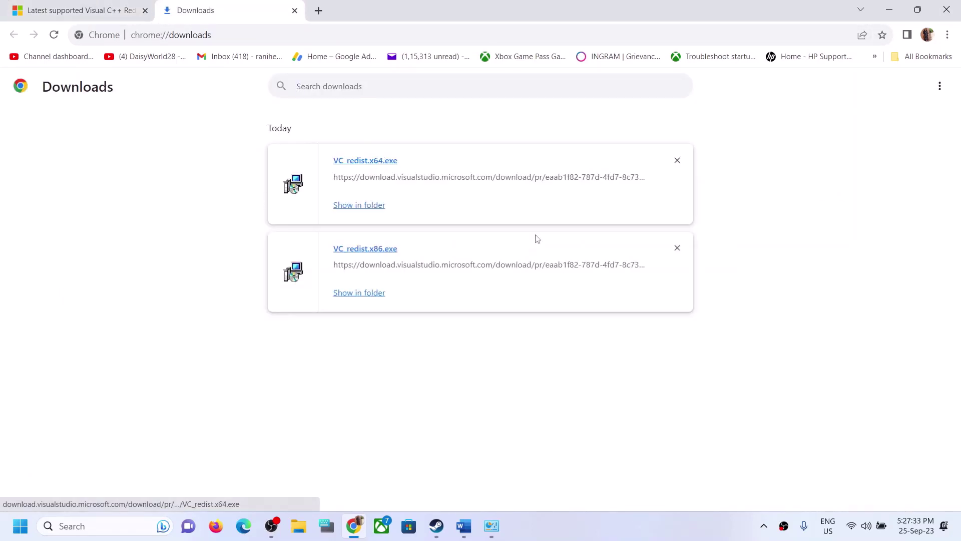
Run Repair on VC_redist.x64.exe and close it after it fails pending a reboot.
click(386, 161)
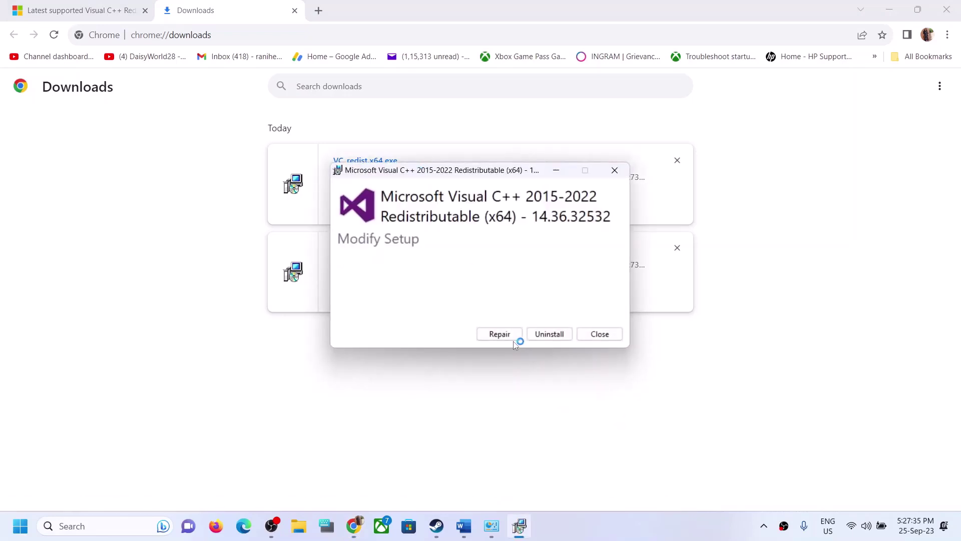
click(518, 334)
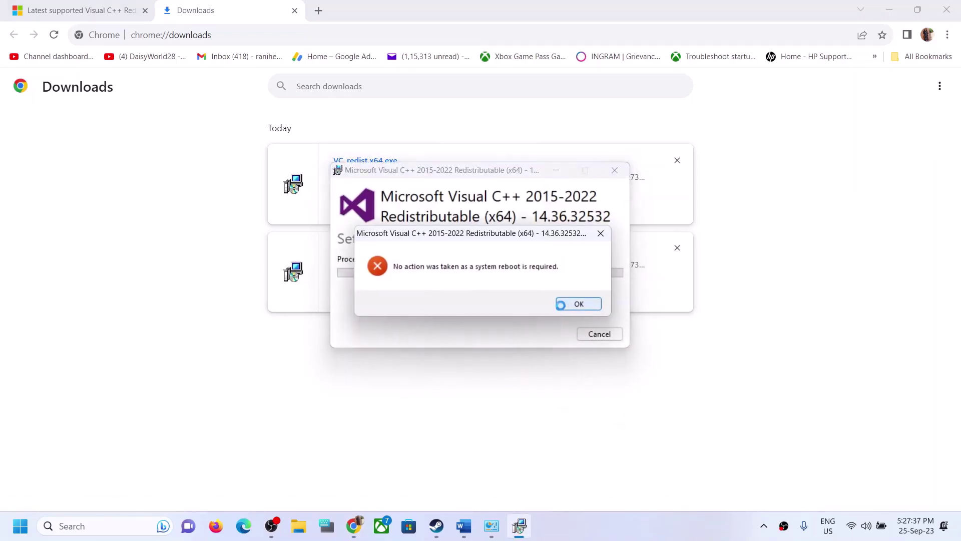
click(575, 303)
click(609, 335)
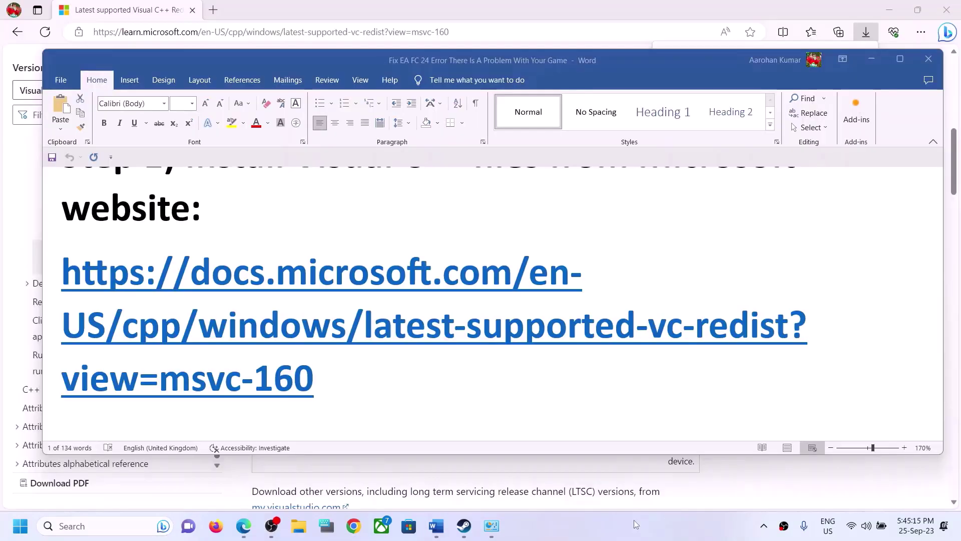
Install the x86 Visual C++ 2015-2022 redistributable from Edge's downloads, accepting the license.
triple_click(351, 381)
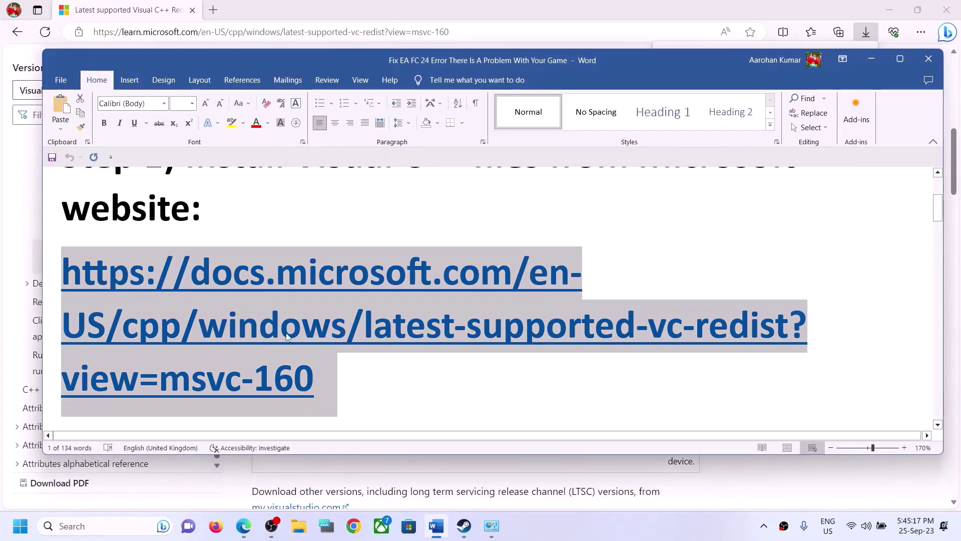
click(244, 526)
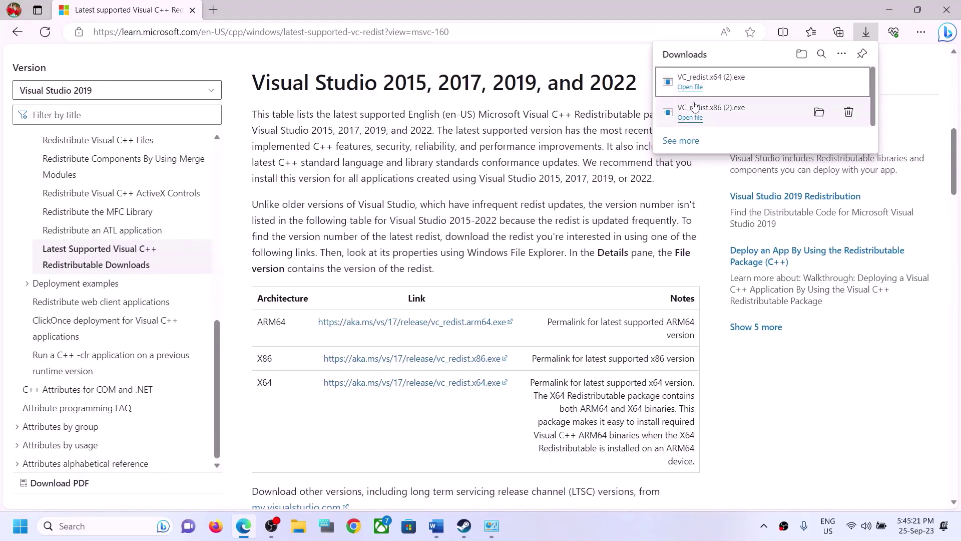
click(698, 124)
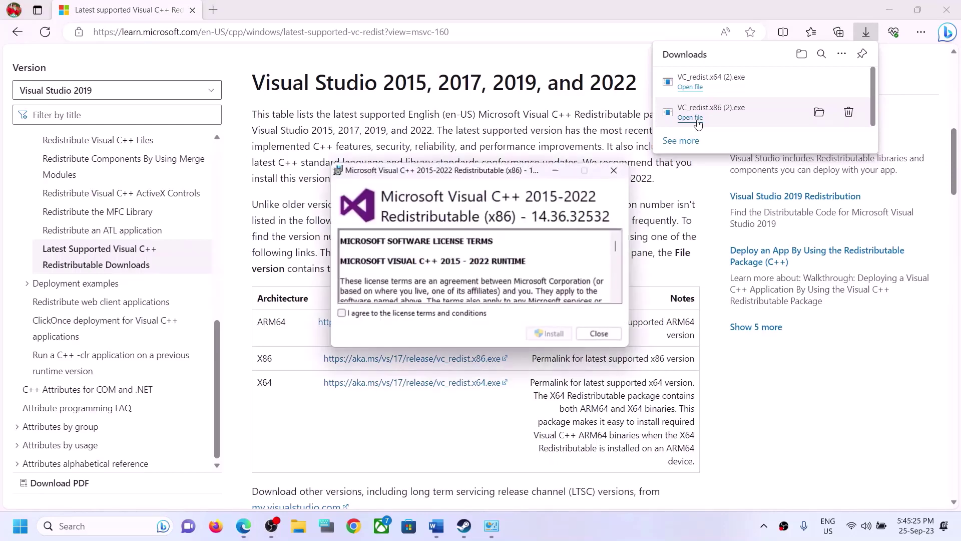
click(426, 316)
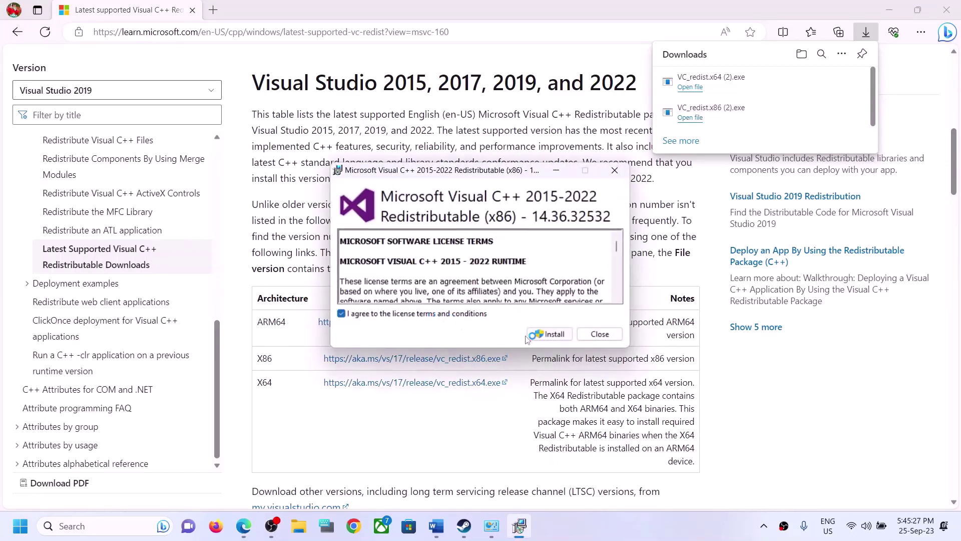
click(545, 335)
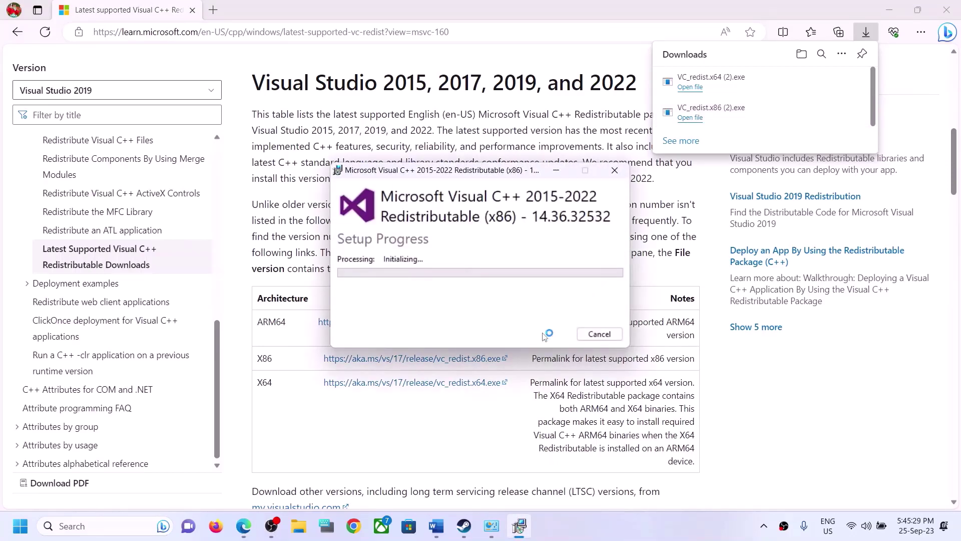
click(473, 358)
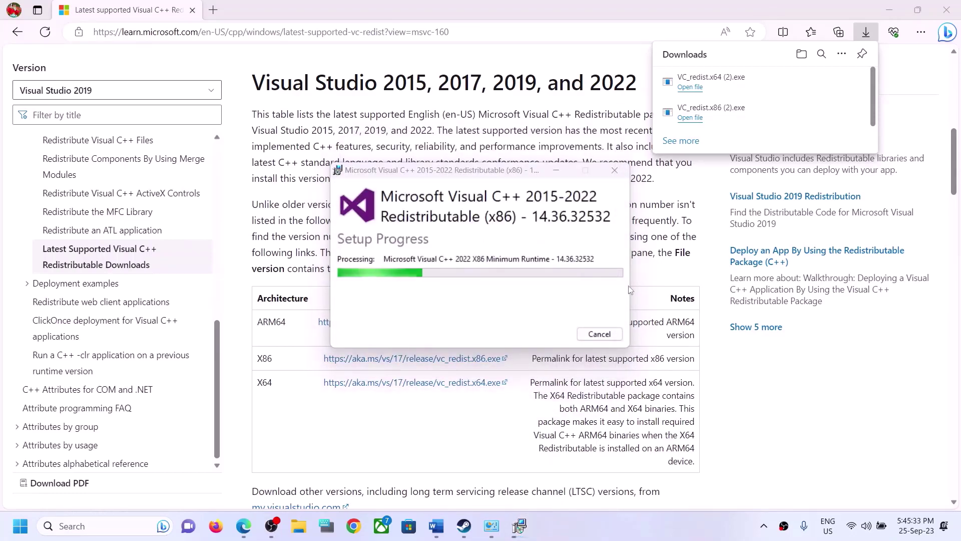
Launch the x64 redistributable installer and accept its license, then view the power options.
click(690, 88)
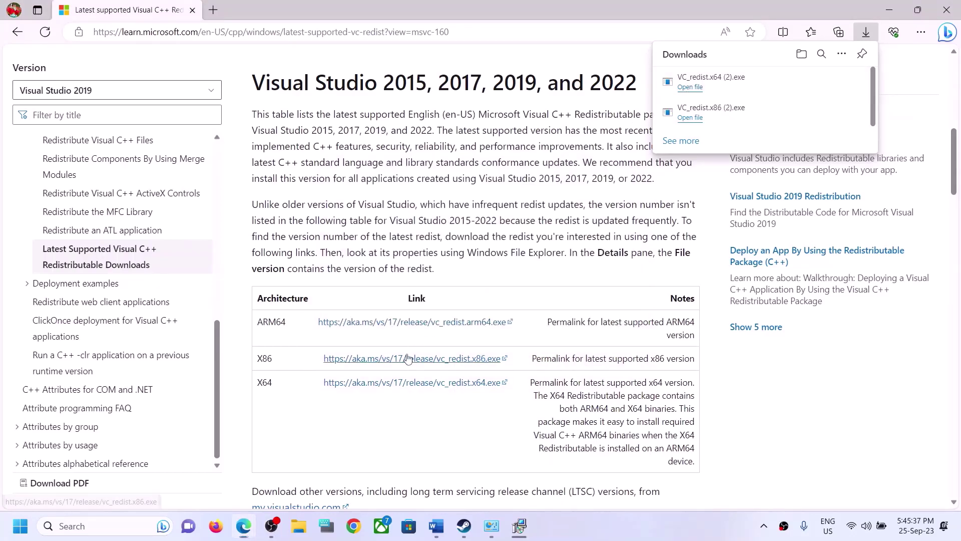
click(404, 315)
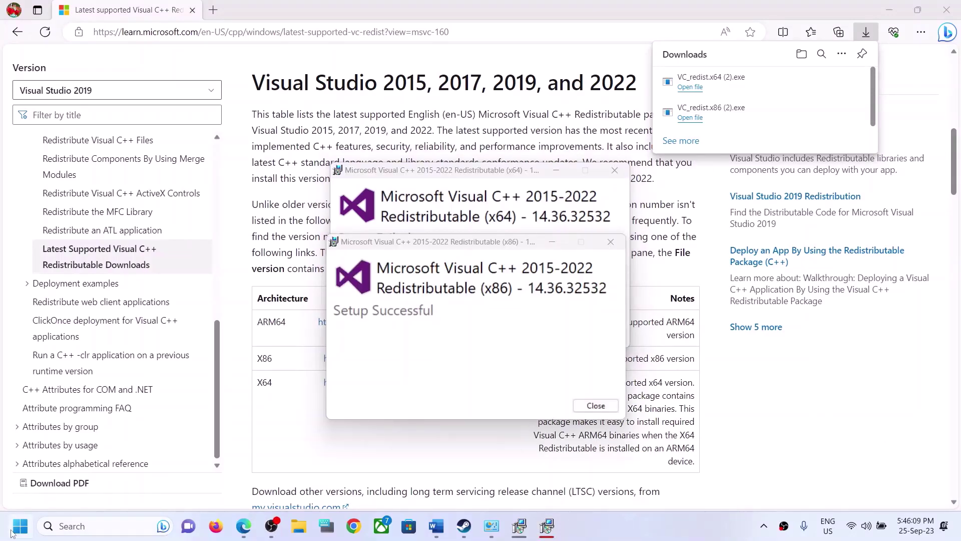
click(16, 531)
click(364, 484)
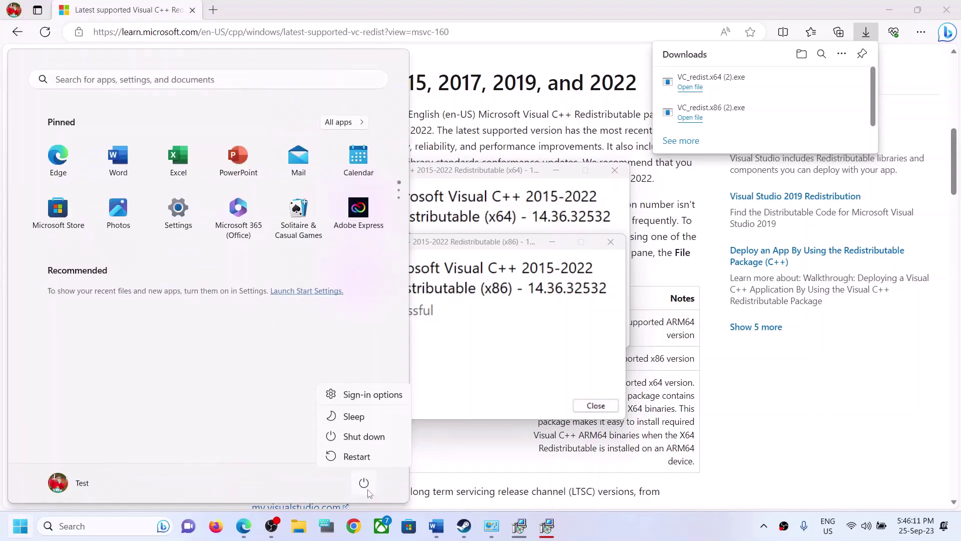
click(464, 527)
Find Step 4's N-edition note and Media Feature Pack support link in Word, and open it in Chrome.
click(436, 530)
triple_click(480, 273)
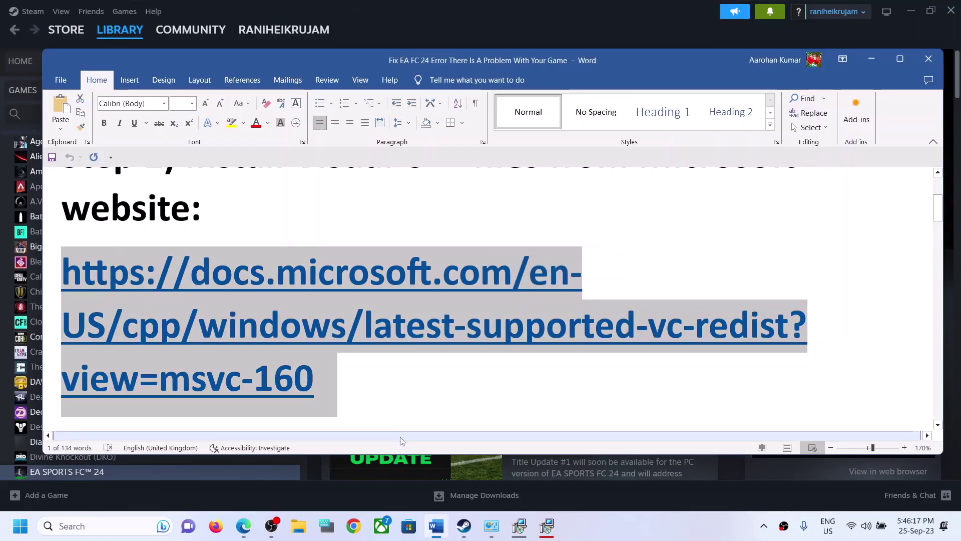
scroll(284, 345, down, 4)
scroll(284, 346, up, 1)
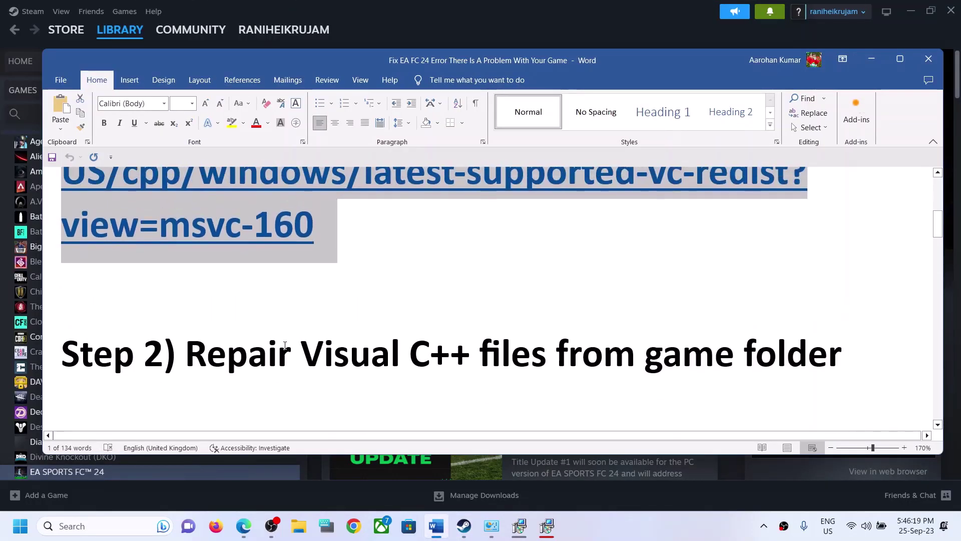
scroll(284, 345, down, 5)
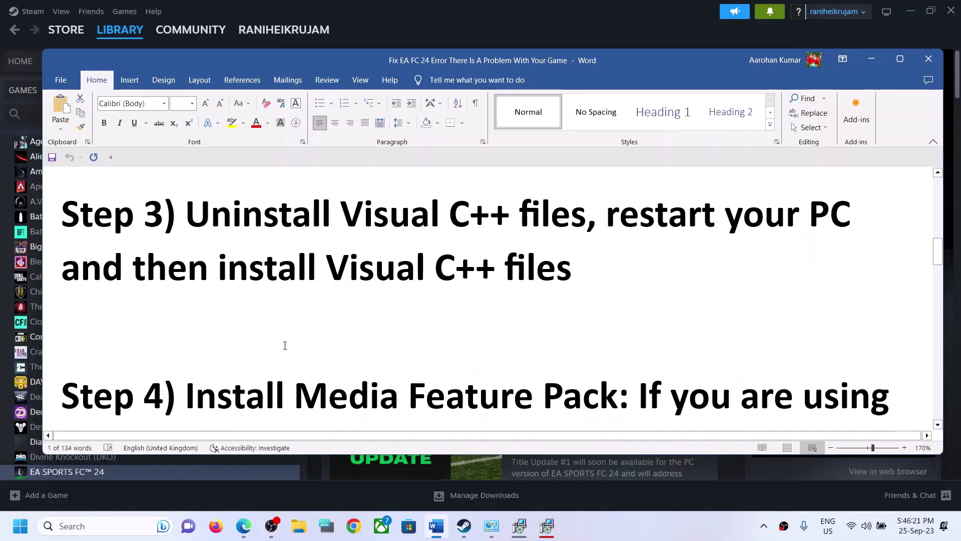
scroll(285, 345, down, 4)
drag(658, 220, 501, 285)
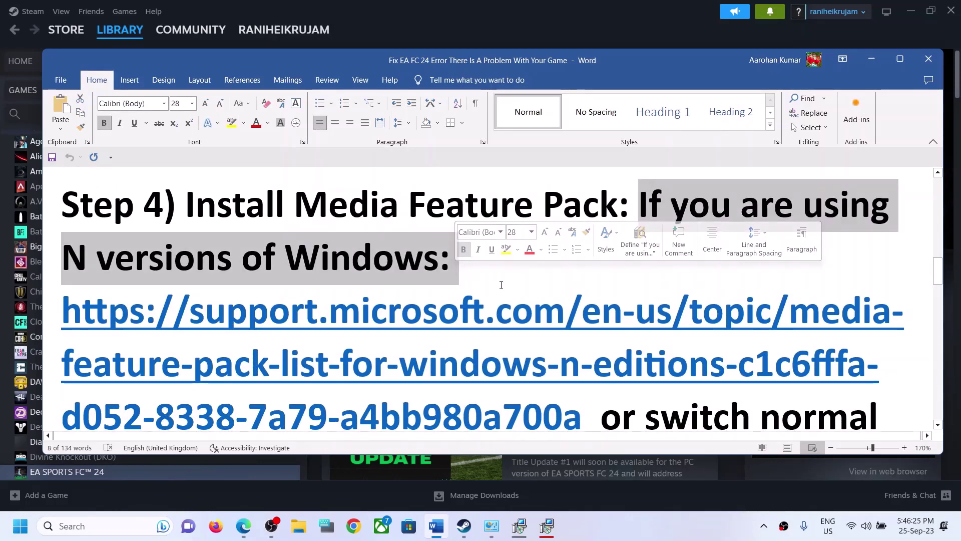
scroll(551, 320, down, 2)
drag(593, 315, 61, 208)
key(ctrl+c)
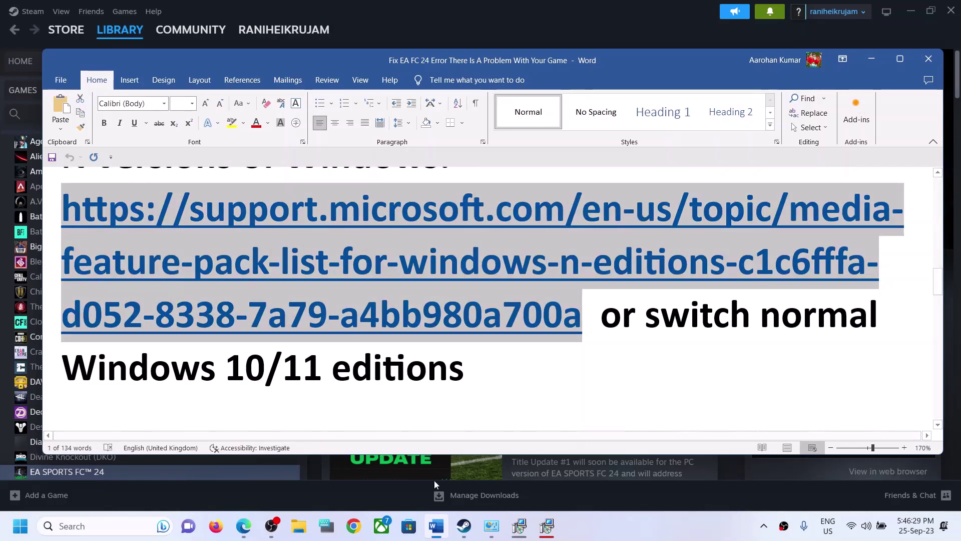
click(354, 525)
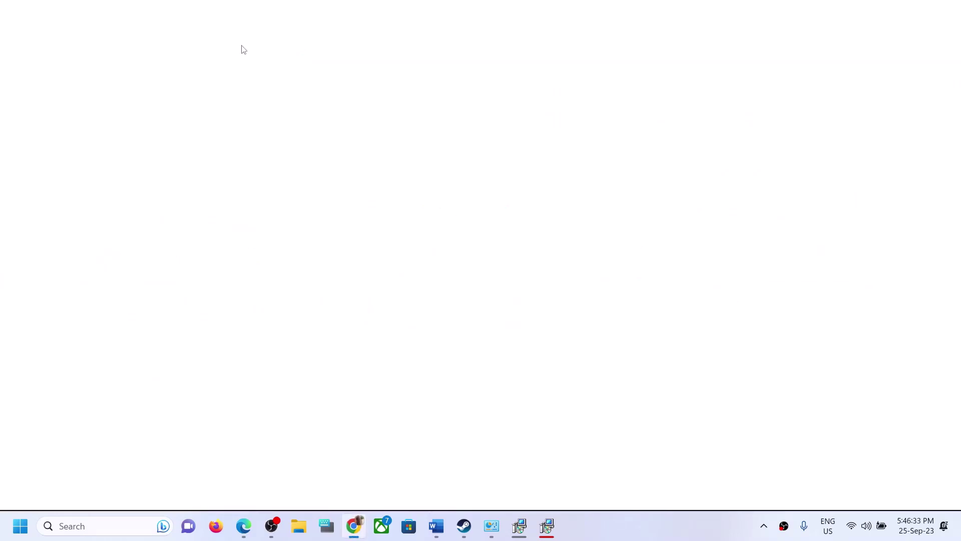
Load the Media Feature Pack support page and highlight the Windows 10 N Settings > Apps > Optional features steps.
key(ctrl+v)
key(Return)
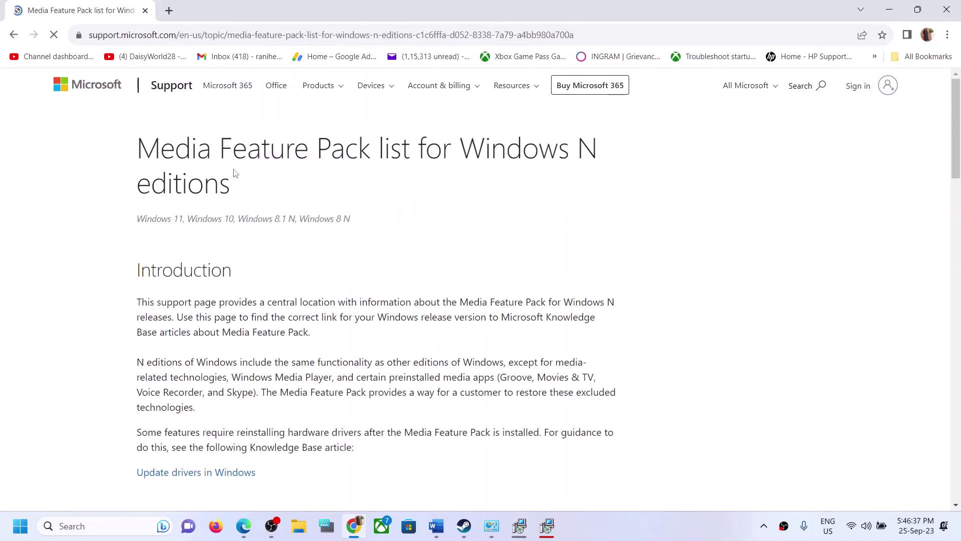
scroll(286, 256, down, 10)
drag(188, 201, 259, 201)
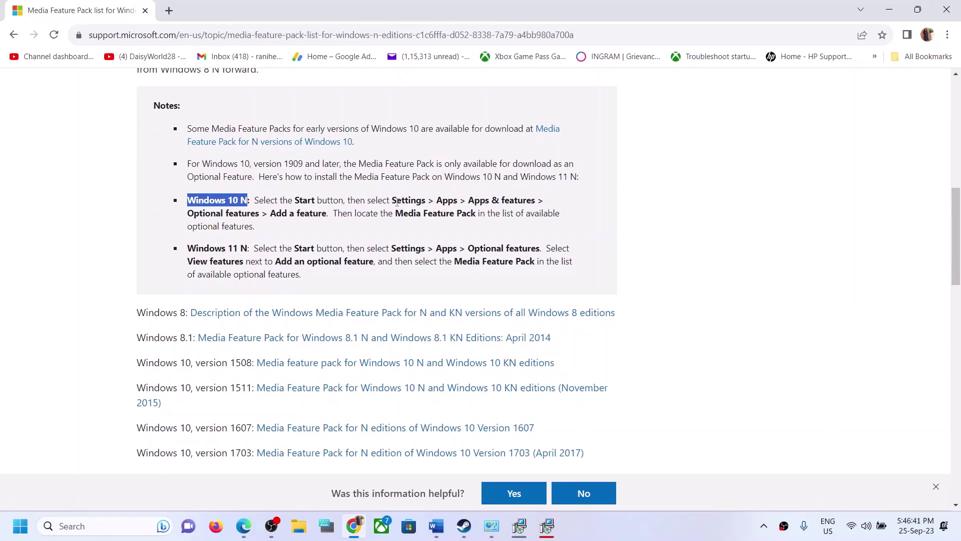
drag(397, 202, 417, 201)
drag(485, 202, 546, 206)
drag(200, 214, 312, 210)
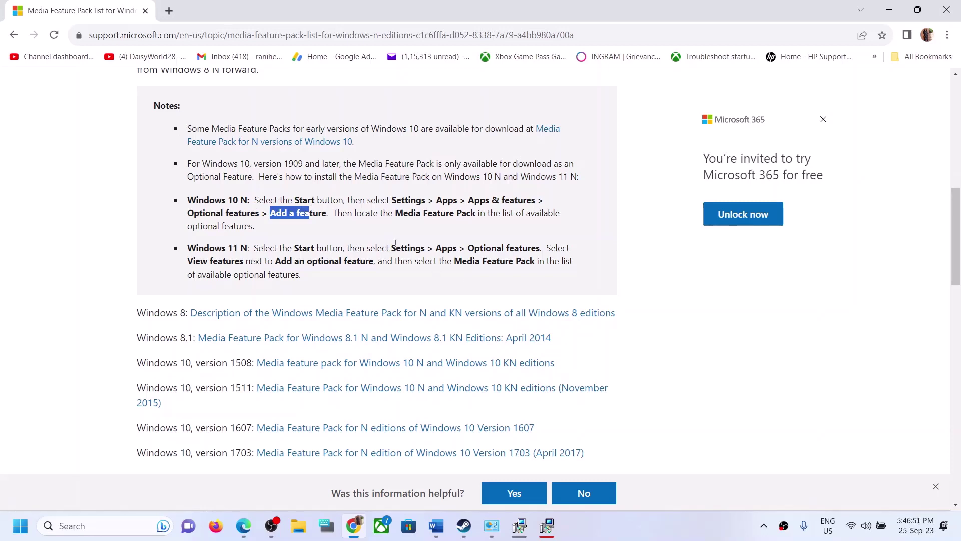
Re-highlight the Settings, Apps & features, Optional features and Media Feature Pack instructions.
drag(203, 201, 221, 203)
drag(396, 201, 411, 201)
click(448, 203)
drag(486, 201, 528, 203)
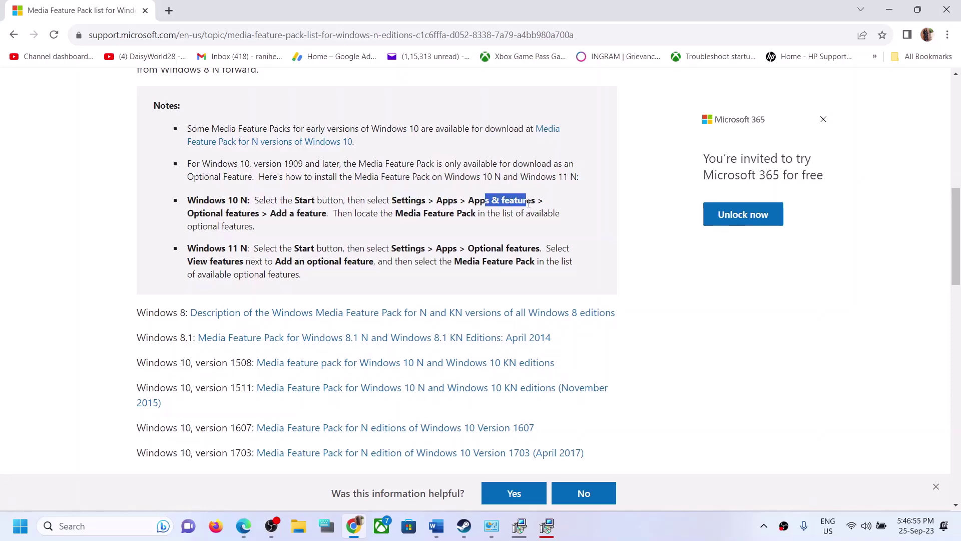
drag(194, 213, 333, 216)
drag(395, 214, 473, 215)
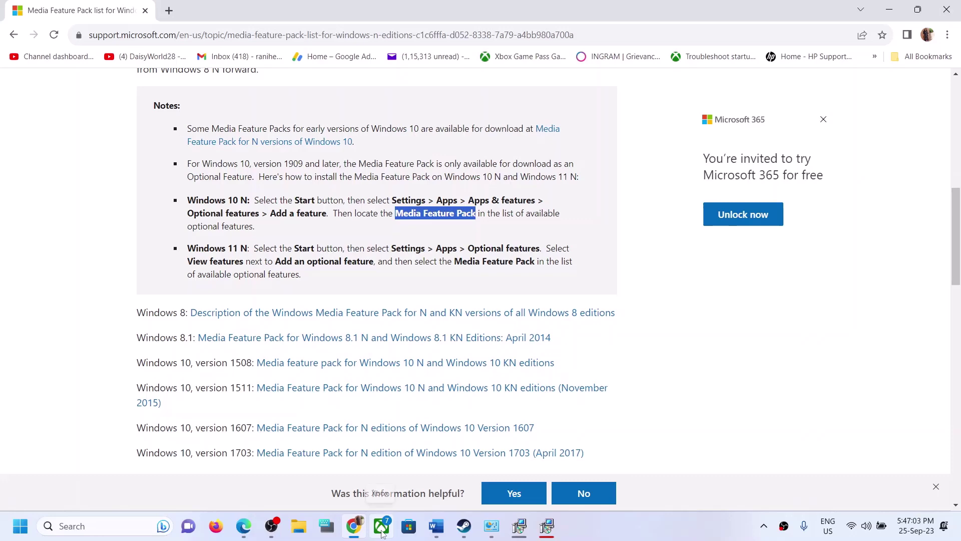
key(super+i)
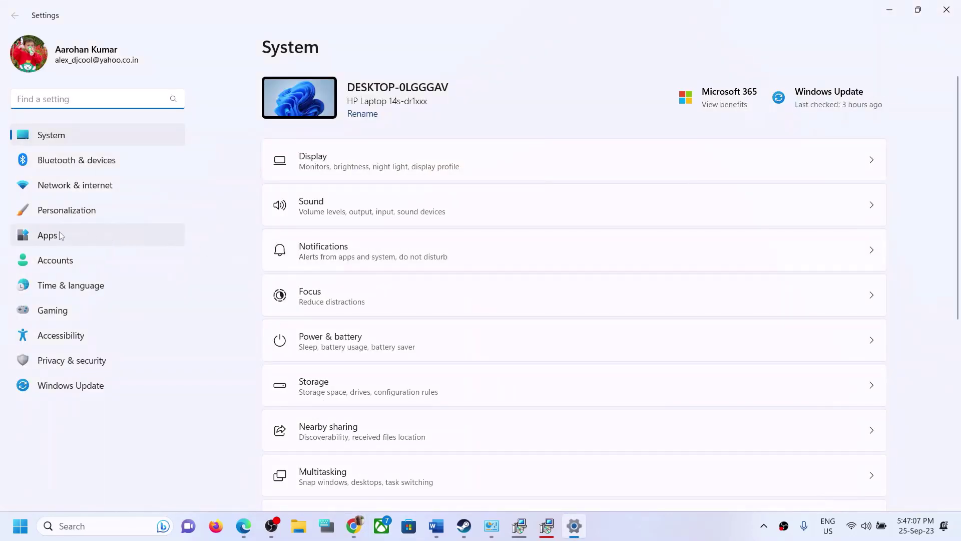
Search Apps > Optional features > View features for 'media feature', then cancel without adding anything.
click(64, 235)
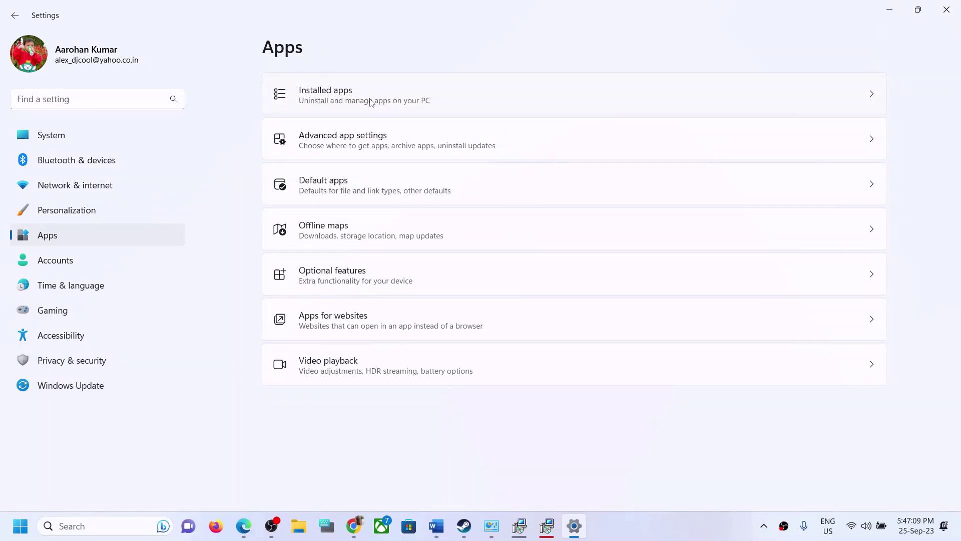
click(371, 102)
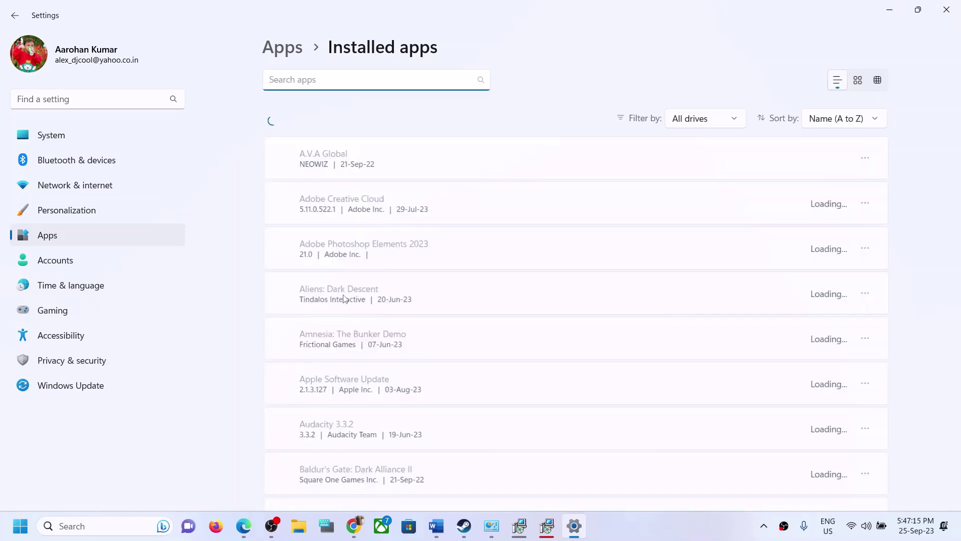
click(75, 239)
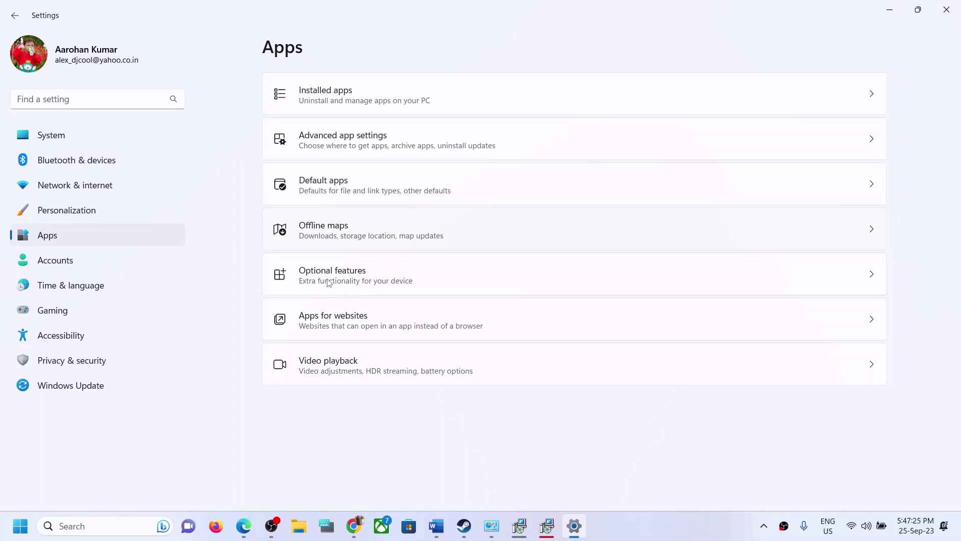
click(369, 279)
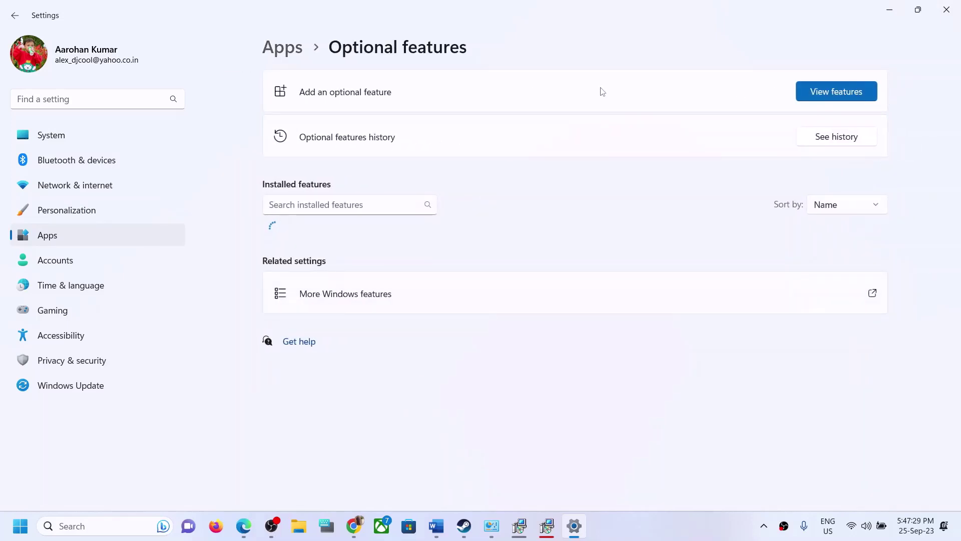
click(827, 96)
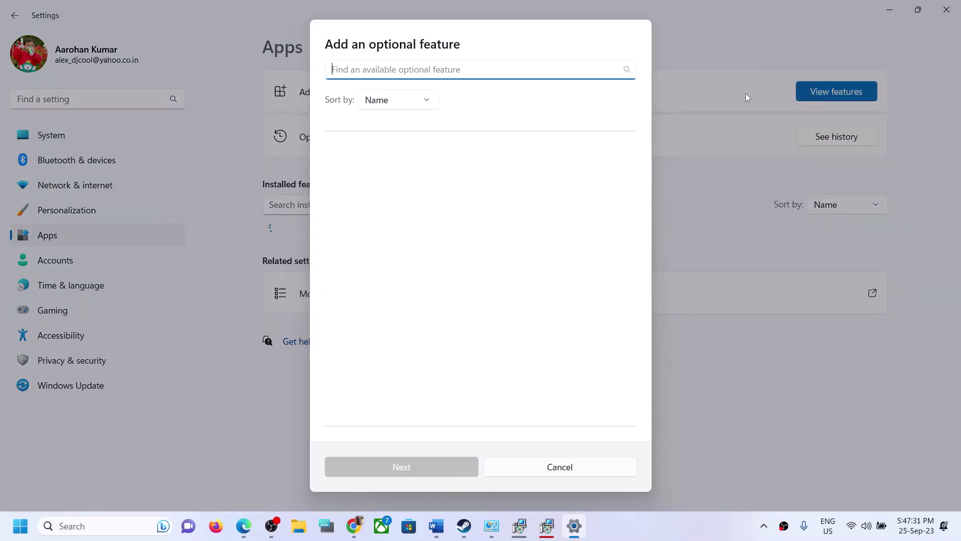
text(media)
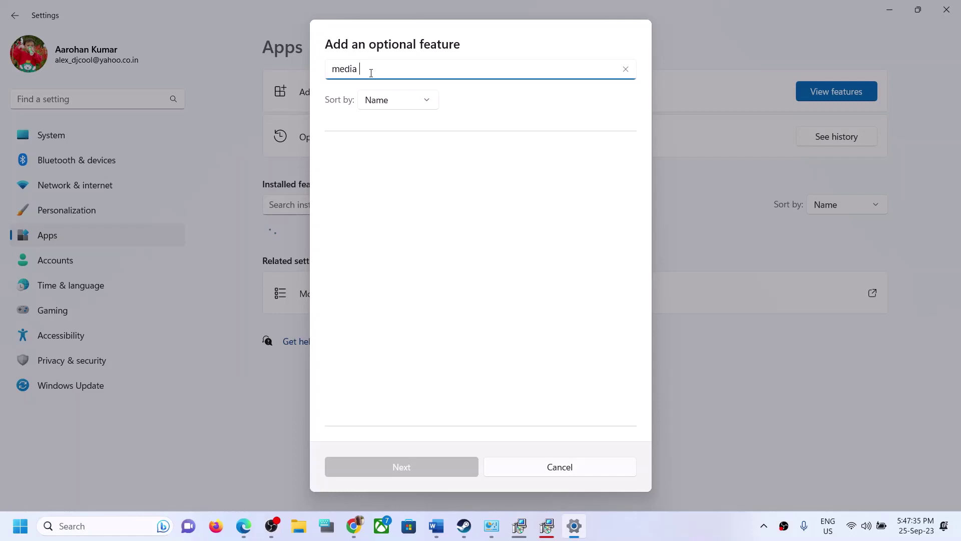
text( feature pack)
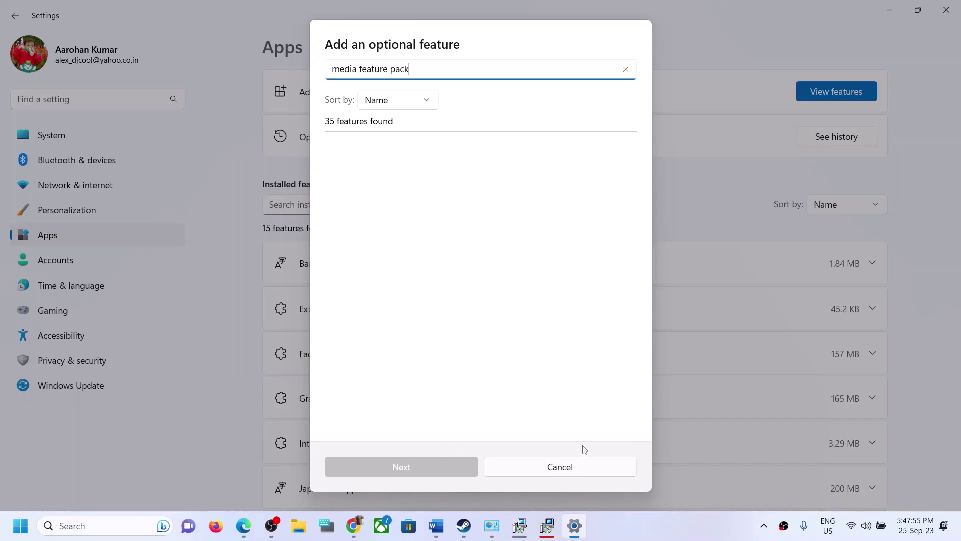
click(559, 466)
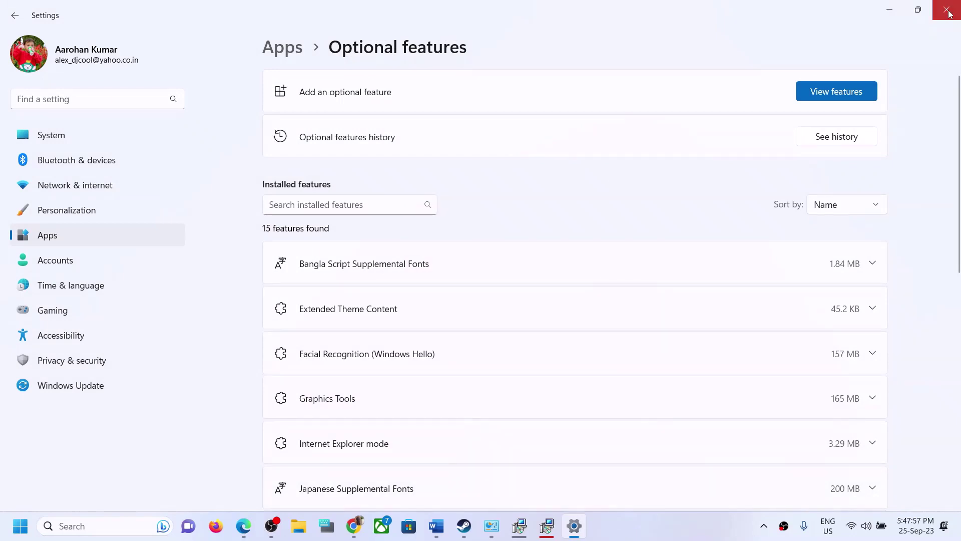
key(alt+Tab)
Mark the C:/Windows/System32 path in the guide's Step 5, then open File Explorer on This PC.
click(464, 525)
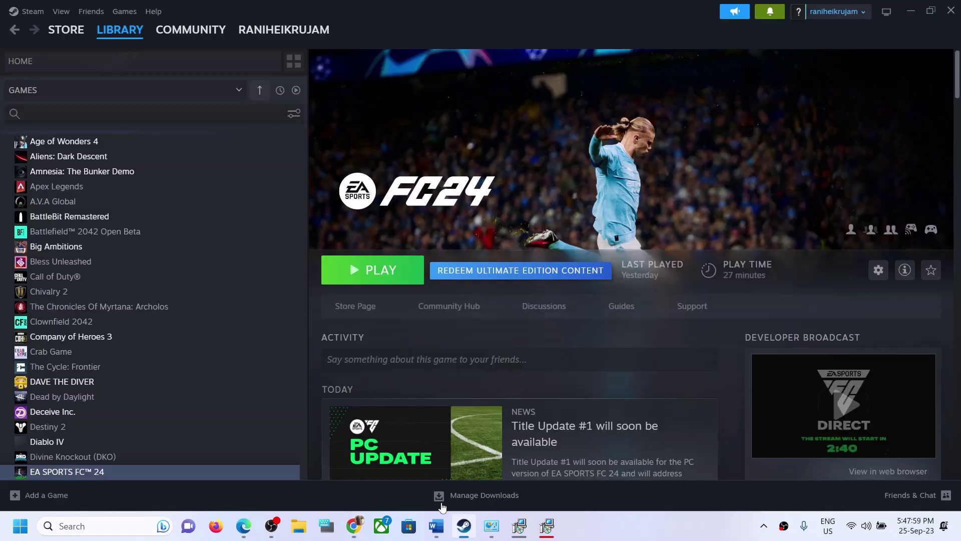
click(436, 525)
scroll(331, 359, down, 5)
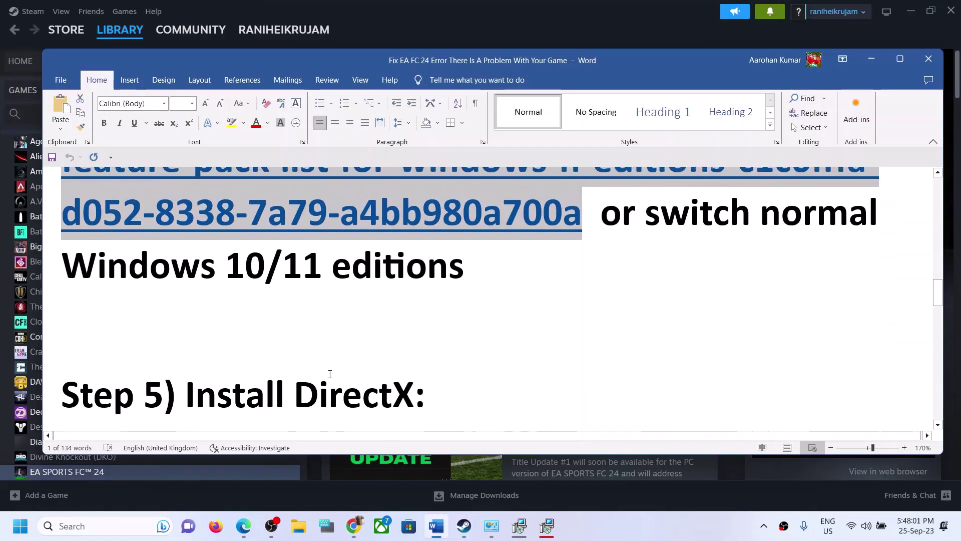
scroll(338, 375, down, 3)
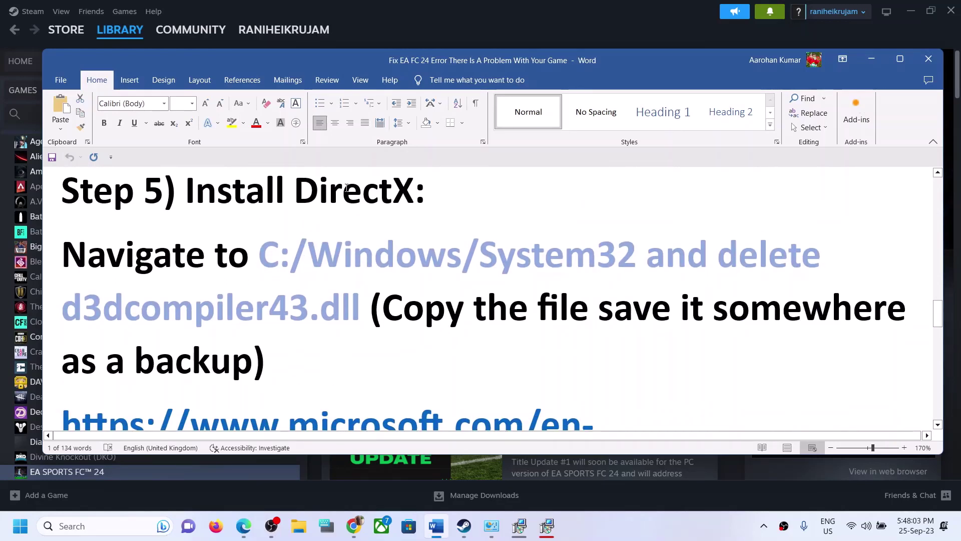
shift+click(376, 191)
drag(260, 255, 646, 255)
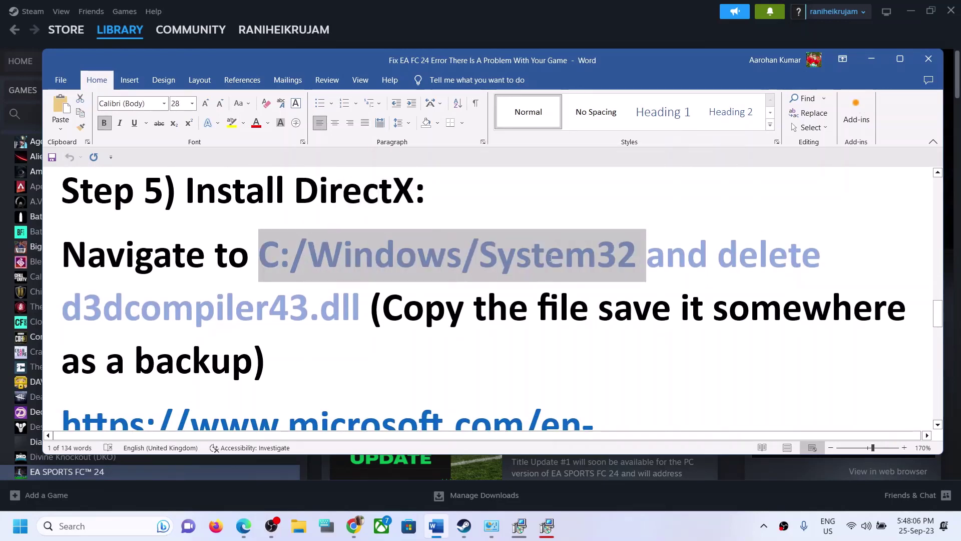
click(297, 525)
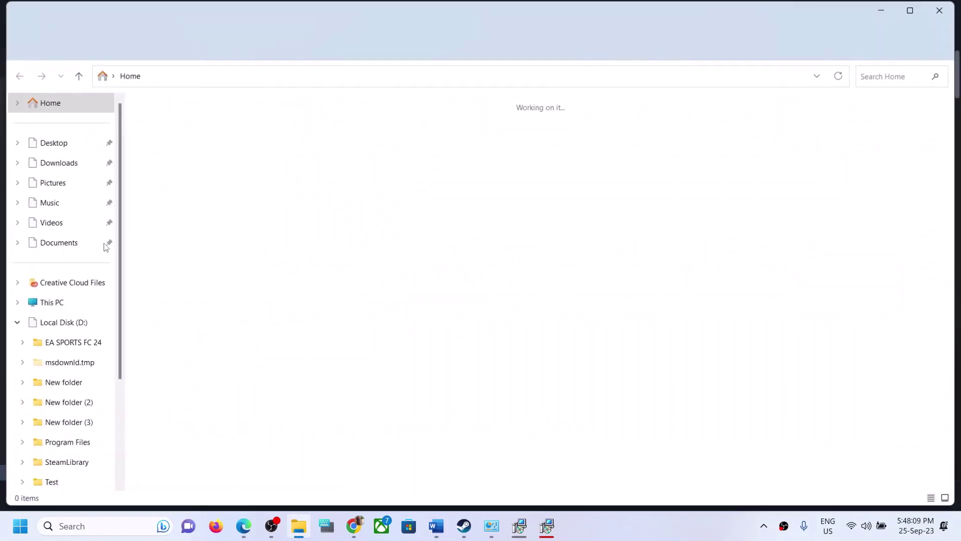
click(81, 303)
Navigate from Local Disk (C:) through Windows into the System32 folder.
click(206, 229)
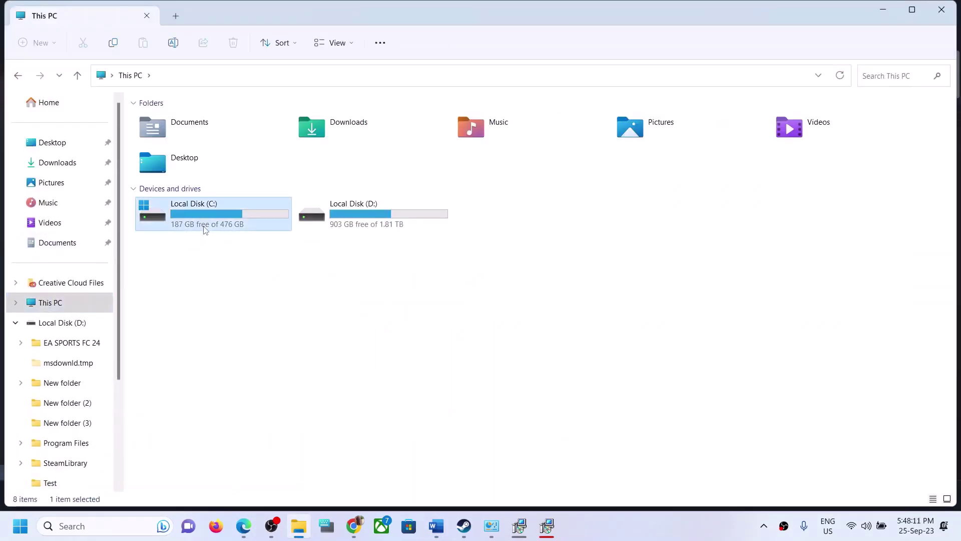
double_click(205, 229)
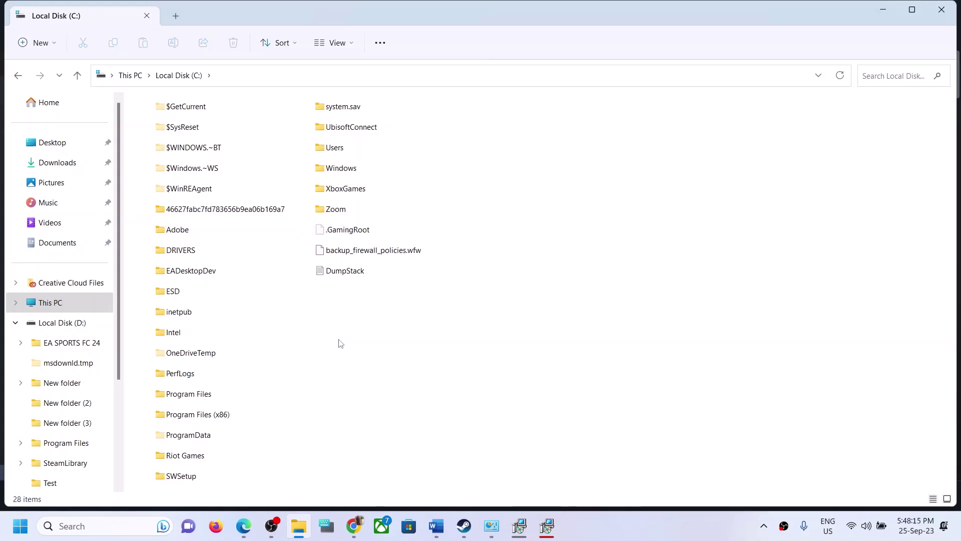
key(alt+Tab)
key(alt+Tab)
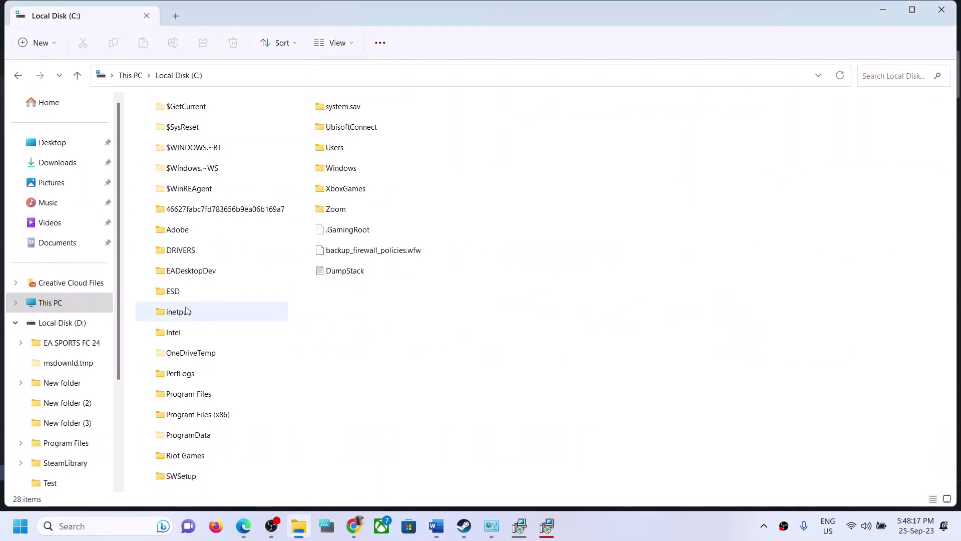
double_click(345, 167)
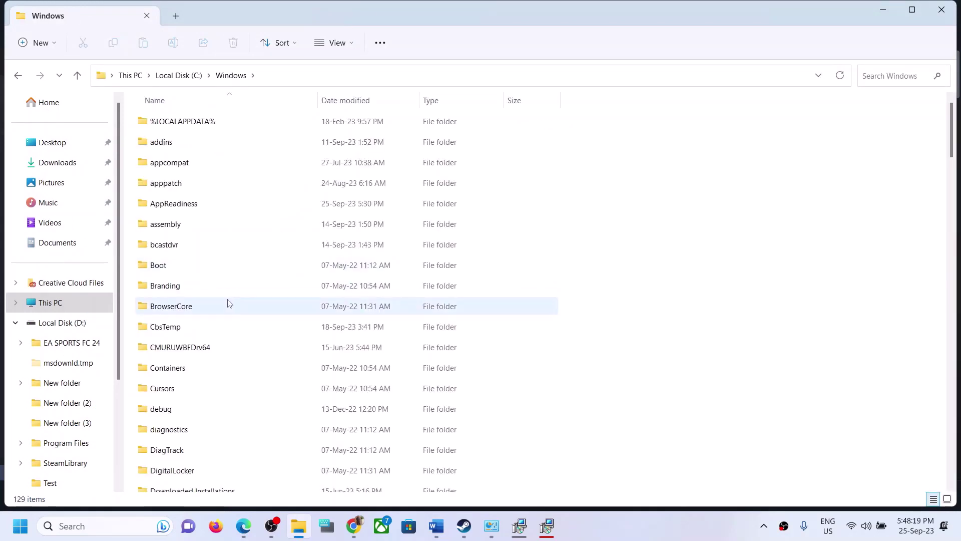
key(s)
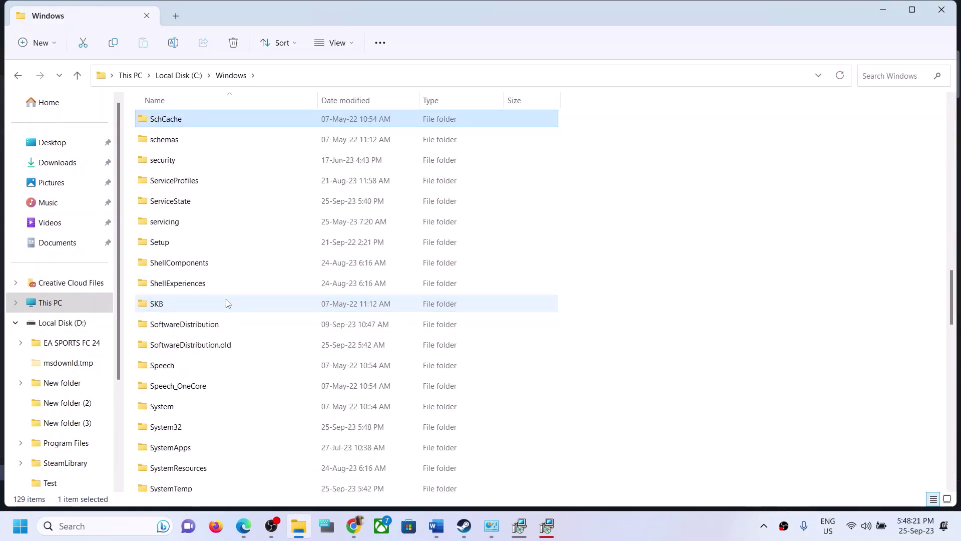
key(s)
click(181, 427)
scroll(235, 391, down, 2)
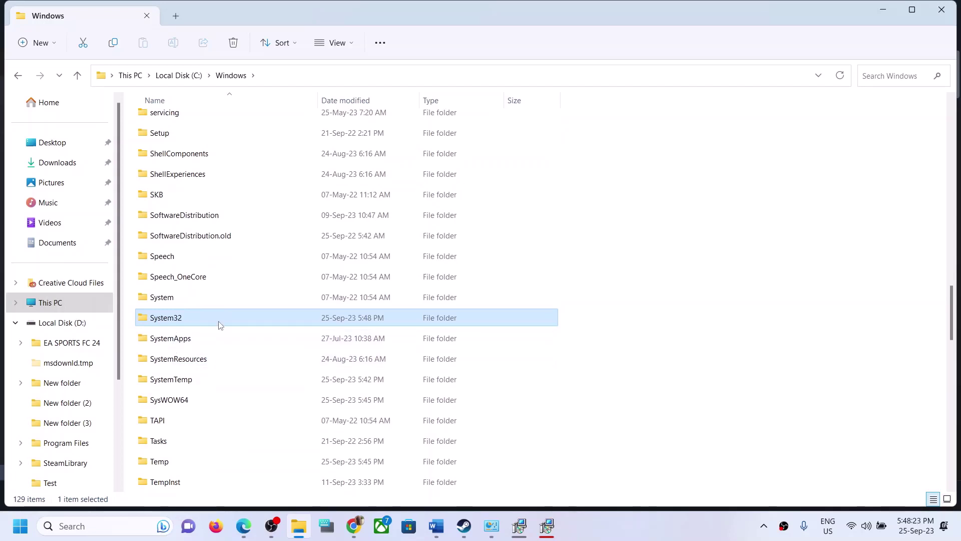
double_click(170, 319)
Mark the dll name in the guide and scroll System32's file list to the D files.
key(alt+Tab)
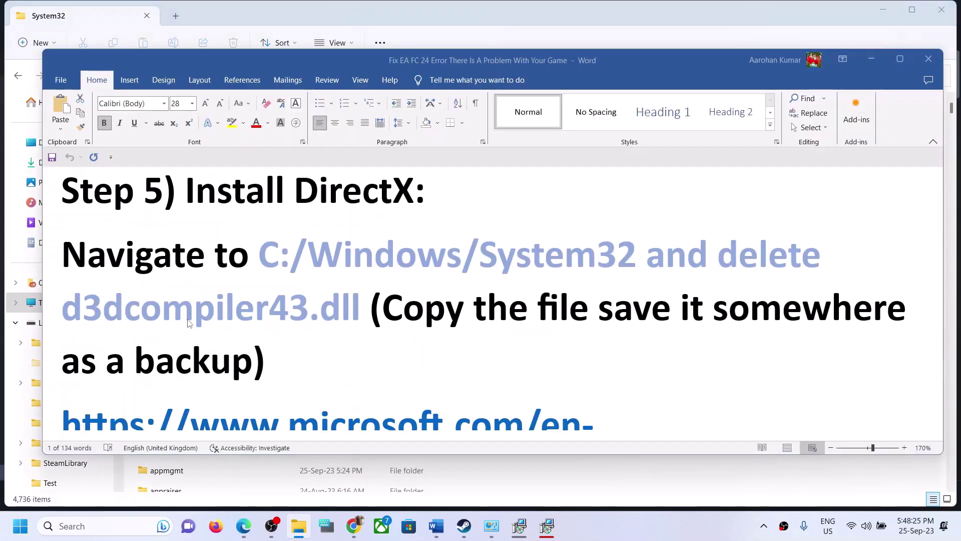
click(666, 250)
drag(73, 309, 294, 312)
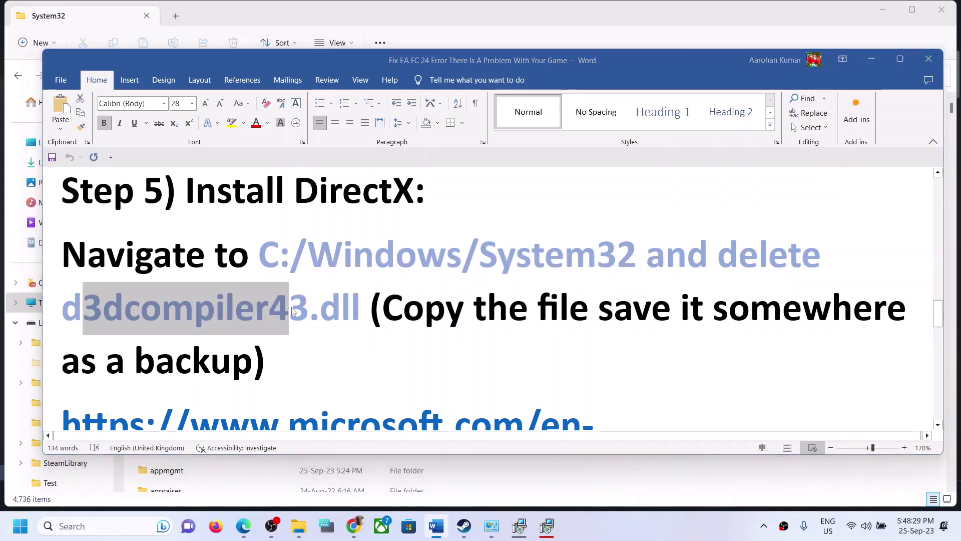
key(alt+Tab)
click(257, 337)
scroll(258, 338, down, 10)
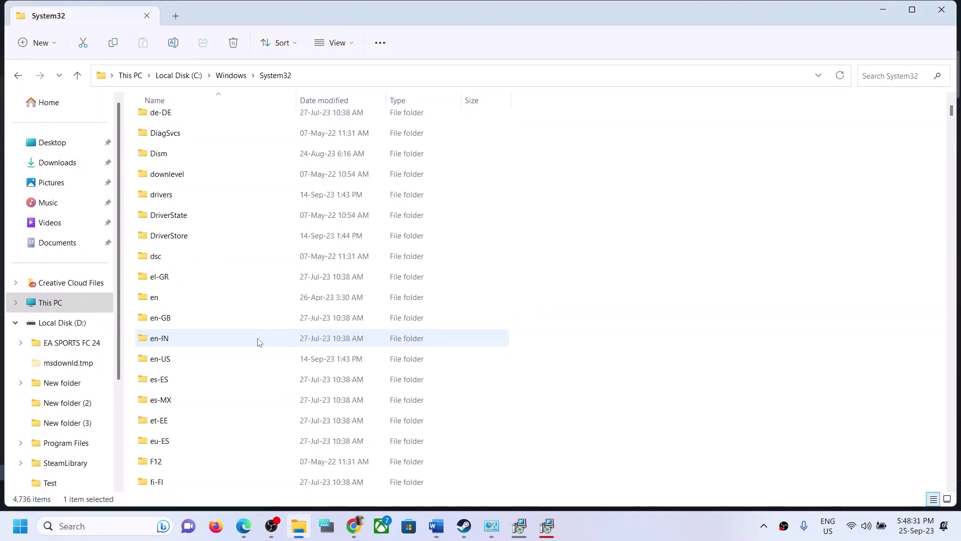
scroll(258, 342, down, 20)
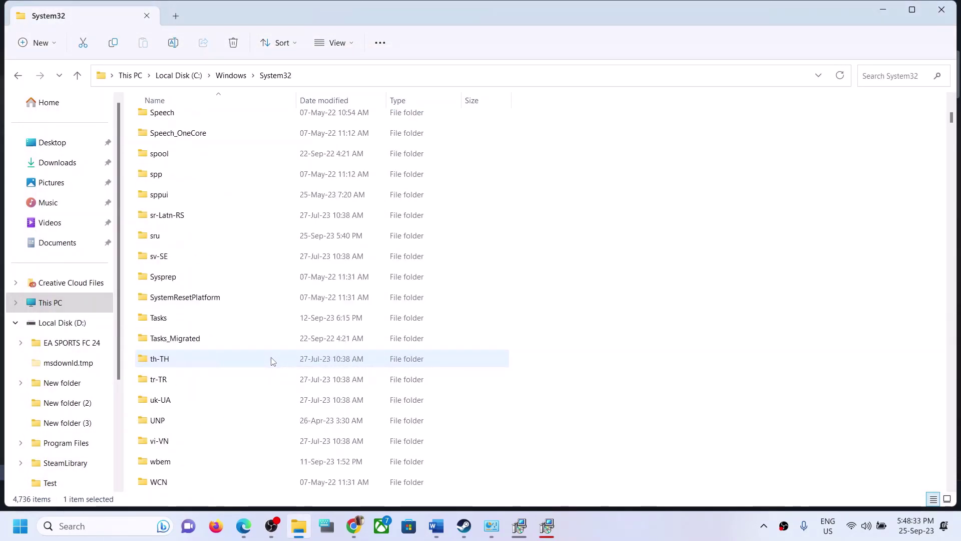
scroll(273, 362, down, 5)
key(d)
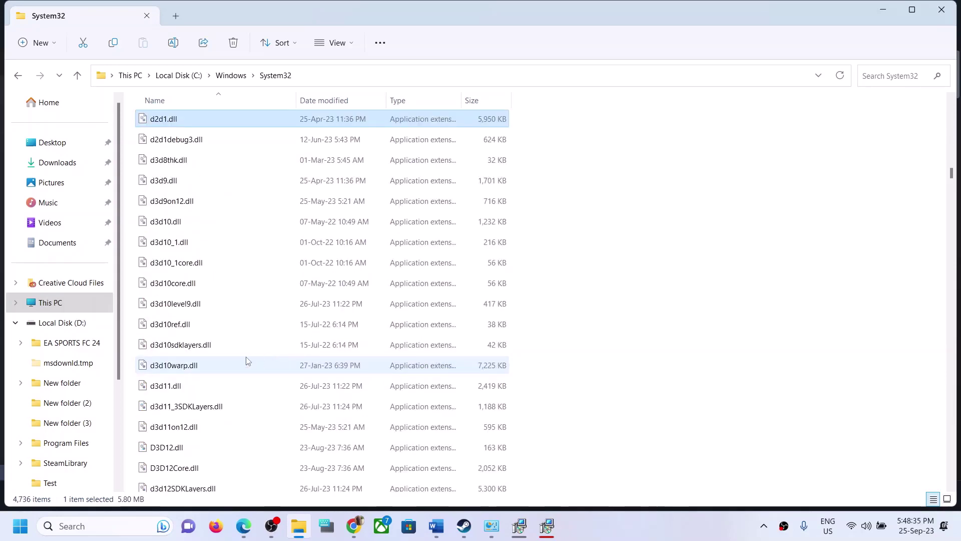
Select D3DCompiler_43.dll in System32, checking its name against the guide.
key(alt+Tab)
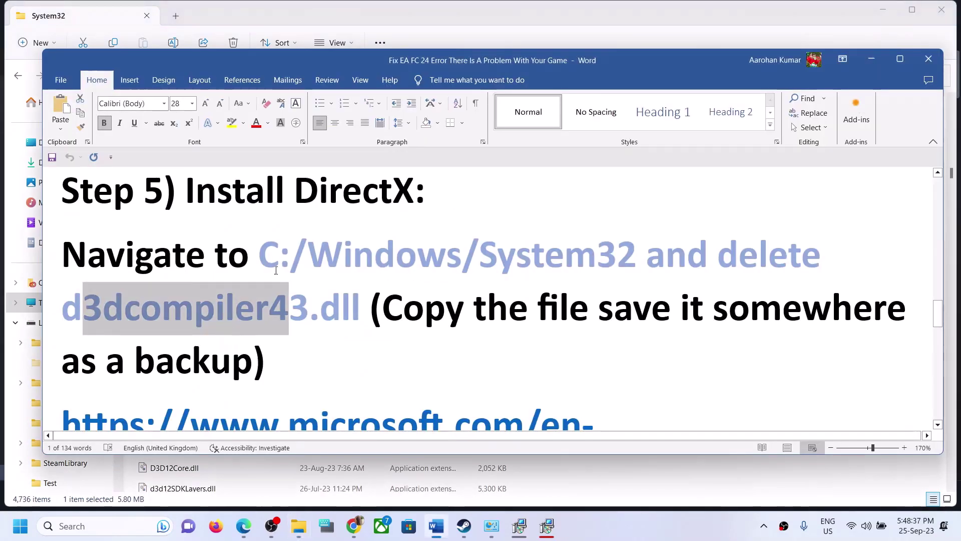
key(alt+Tab)
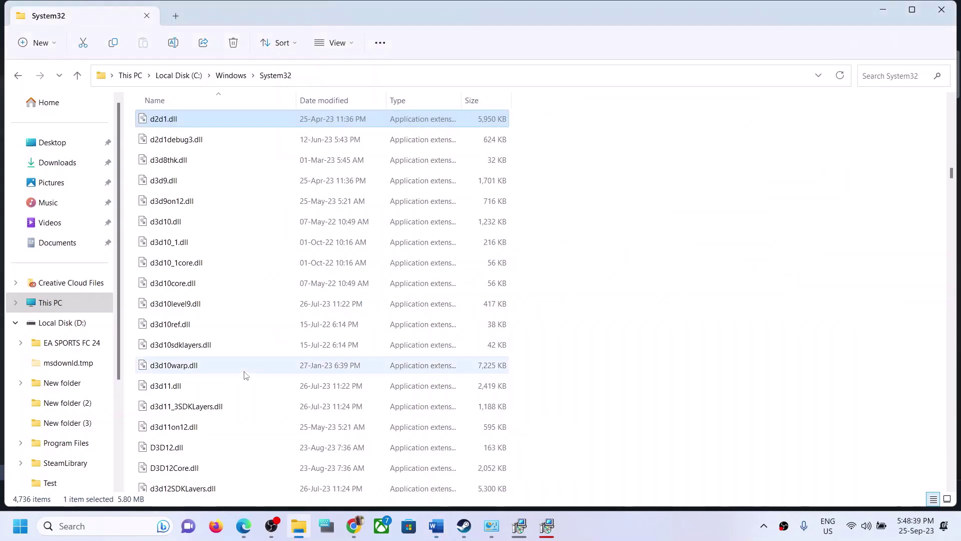
scroll(229, 398, down, 3)
scroll(238, 415, down, 2)
click(238, 420)
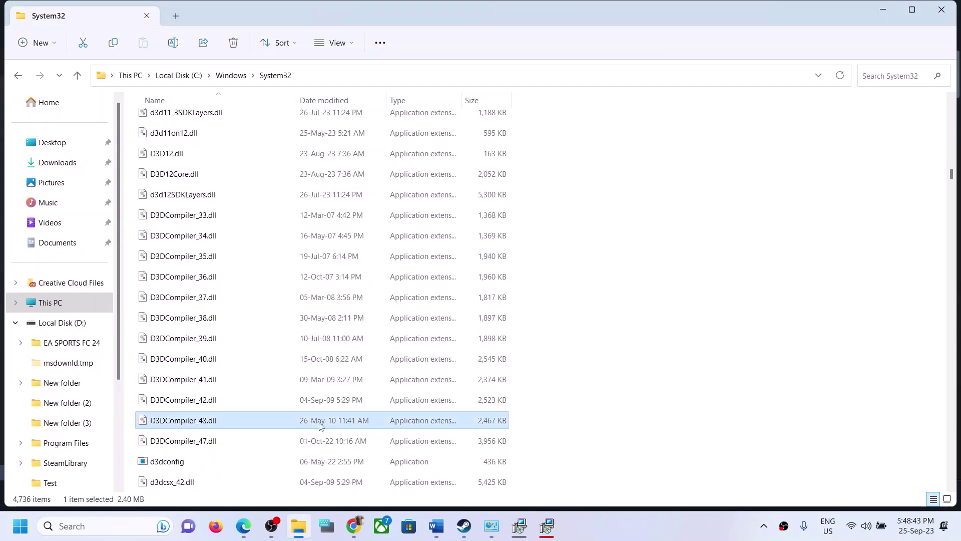
key(alt+Tab)
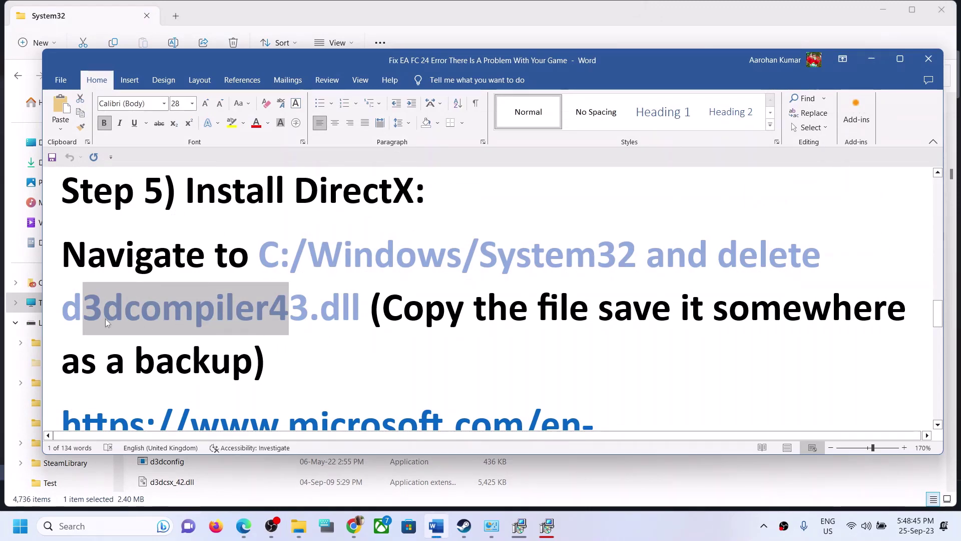
key(alt+Tab)
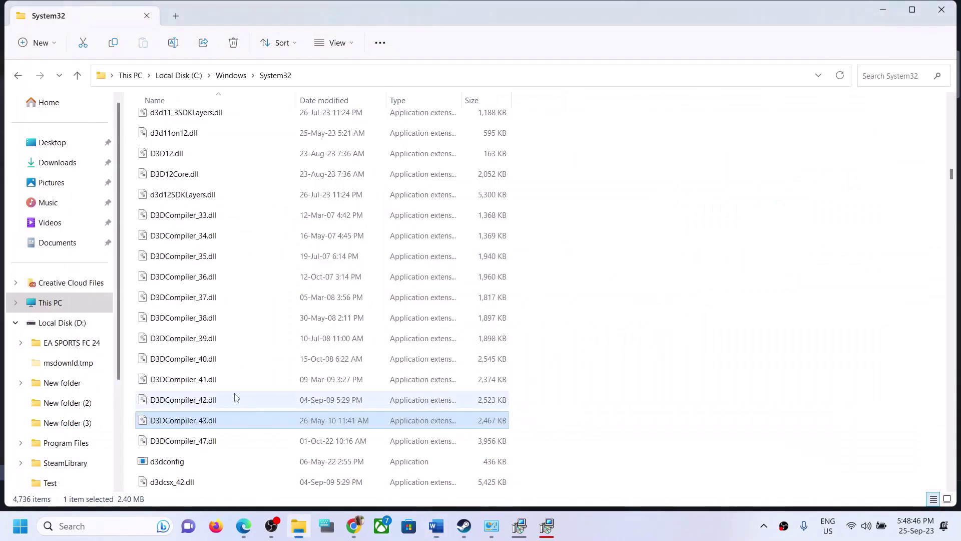
Copy D3DCompiler_43.dll and paste the backup onto the desktop beside the NOBUNAGA shortcut.
right_click(196, 422)
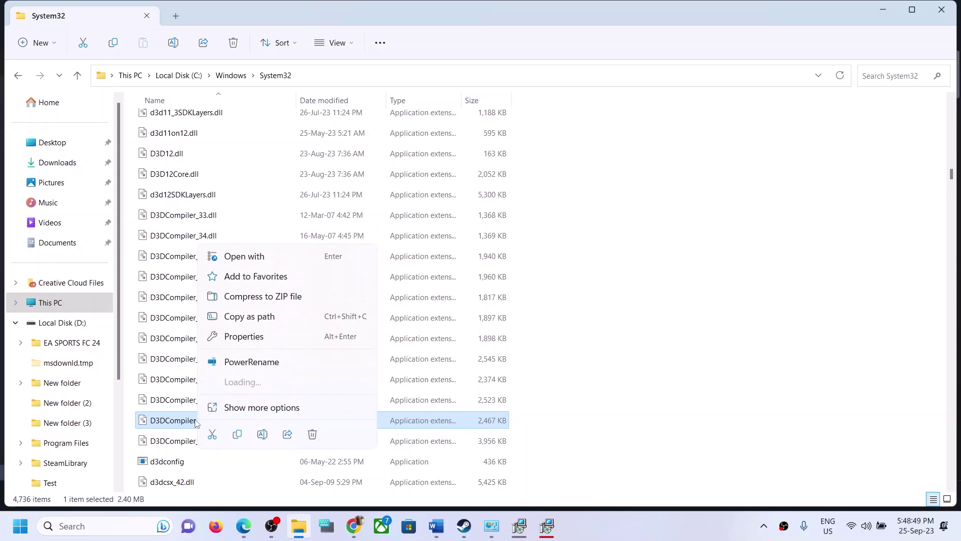
click(237, 434)
key(super+d)
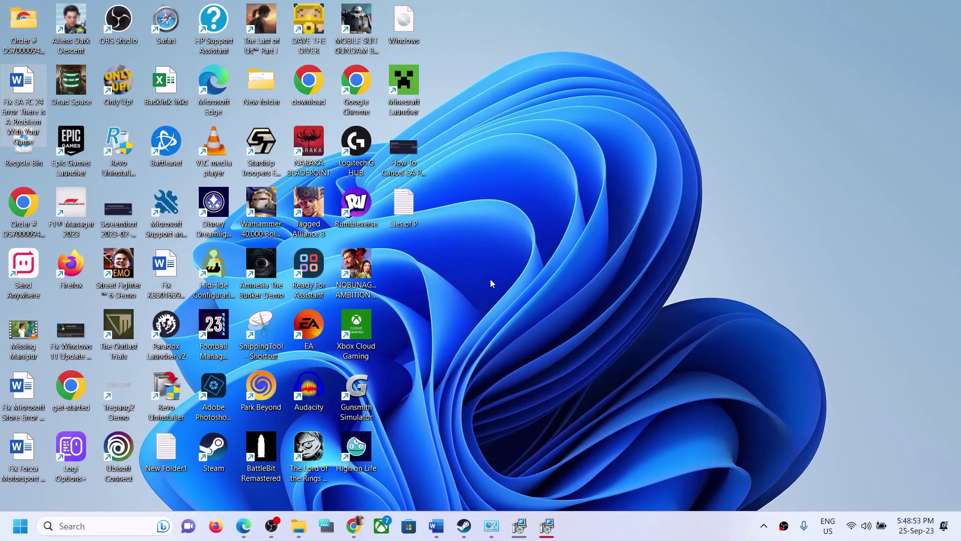
key(ctrl+v)
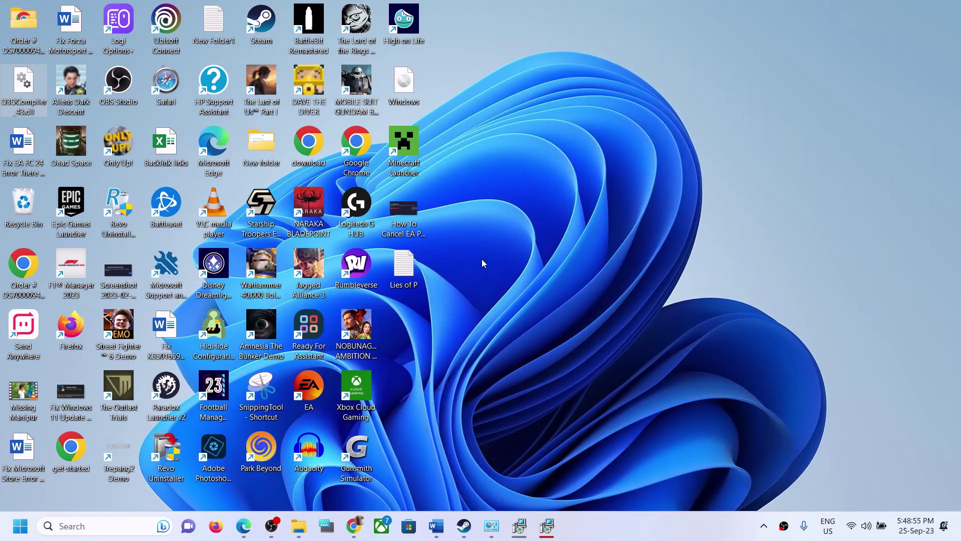
drag(16, 100, 409, 291)
key(super+d)
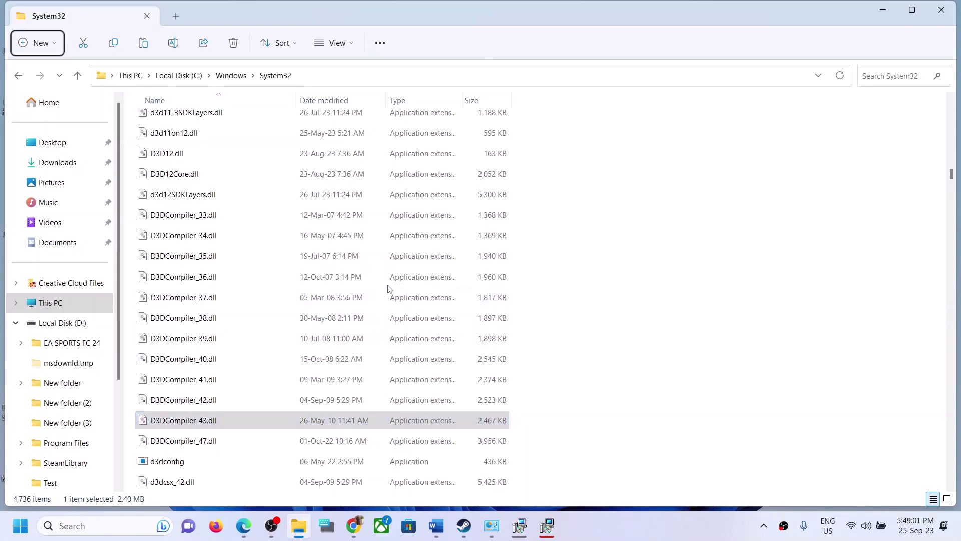
Show the desktop again to confirm the D3DCompiler_43.dll backup is there.
key(alt+Tab)
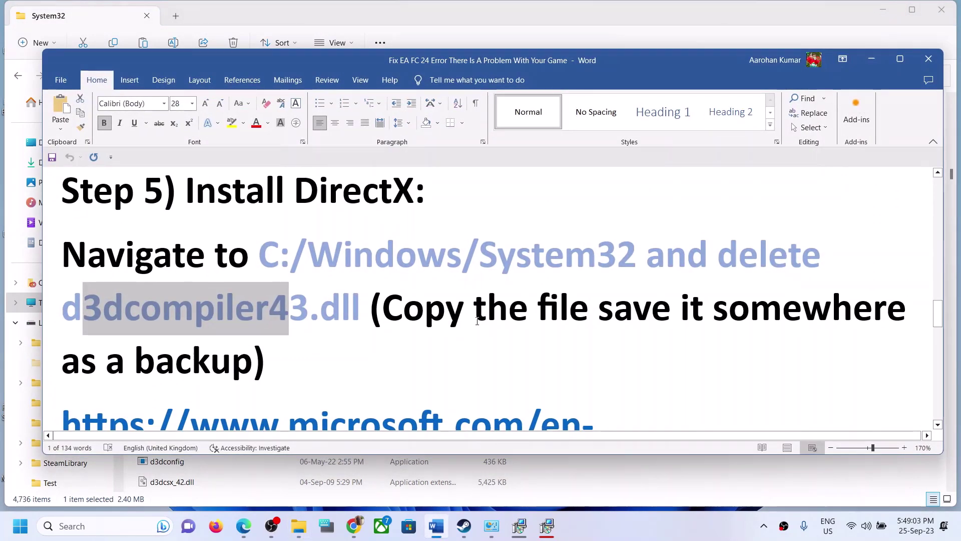
key(super+d)
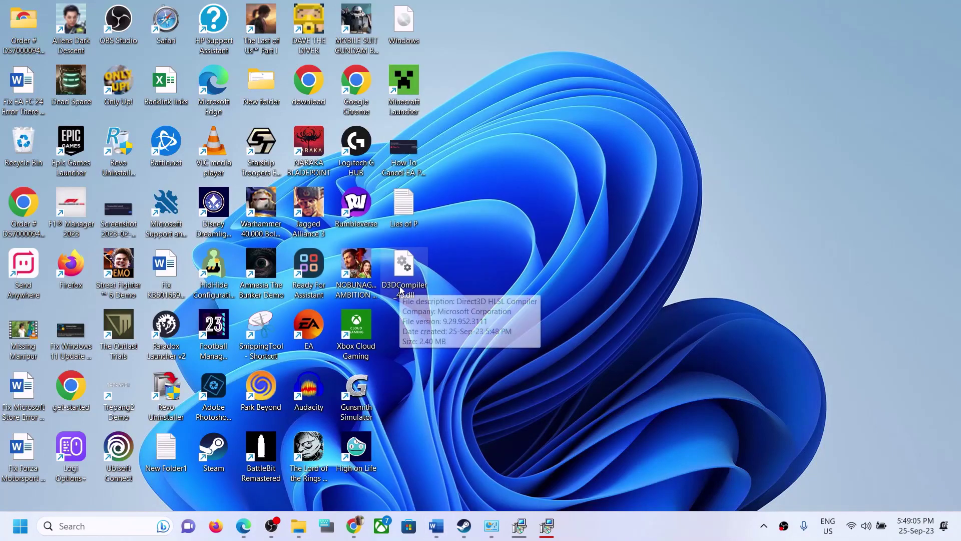
key(alt+Tab)
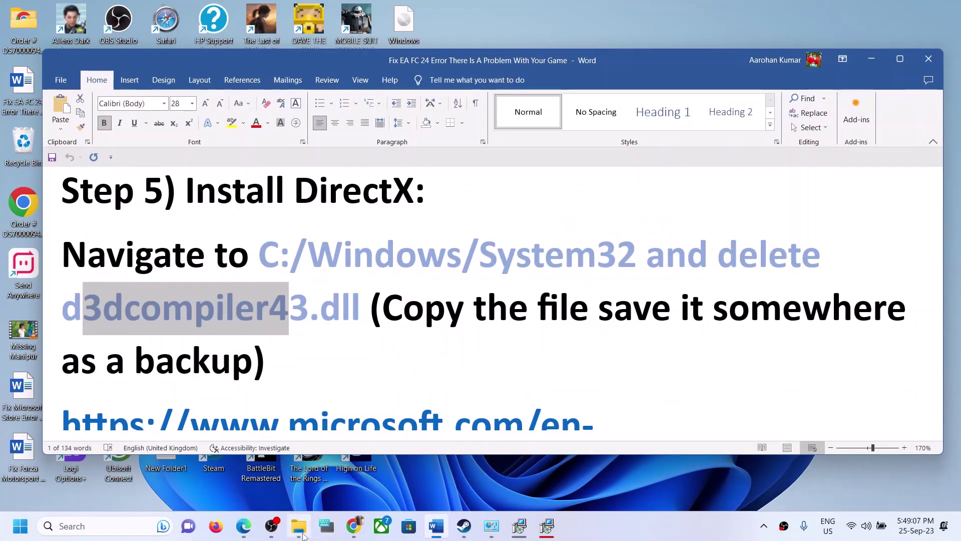
click(302, 534)
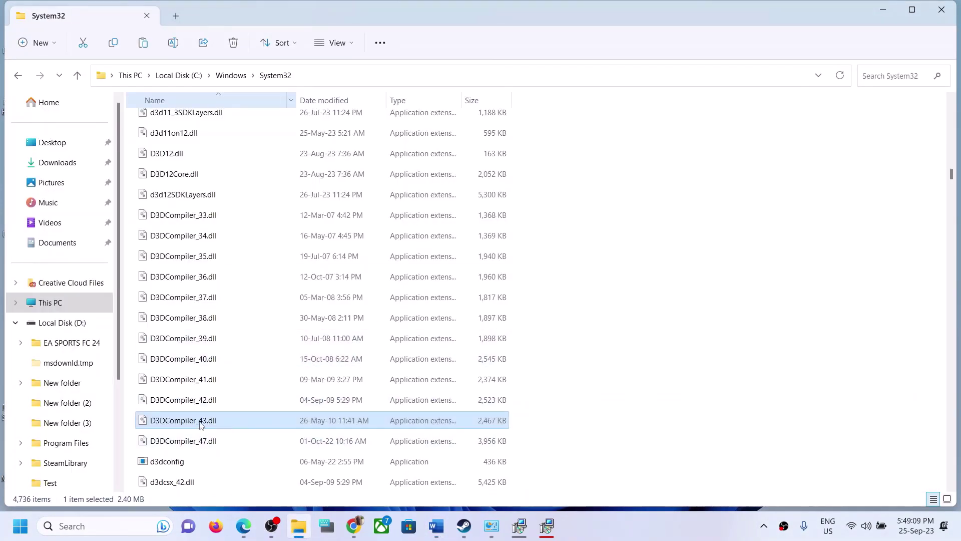
mouse_move(216, 424)
key(super+d)
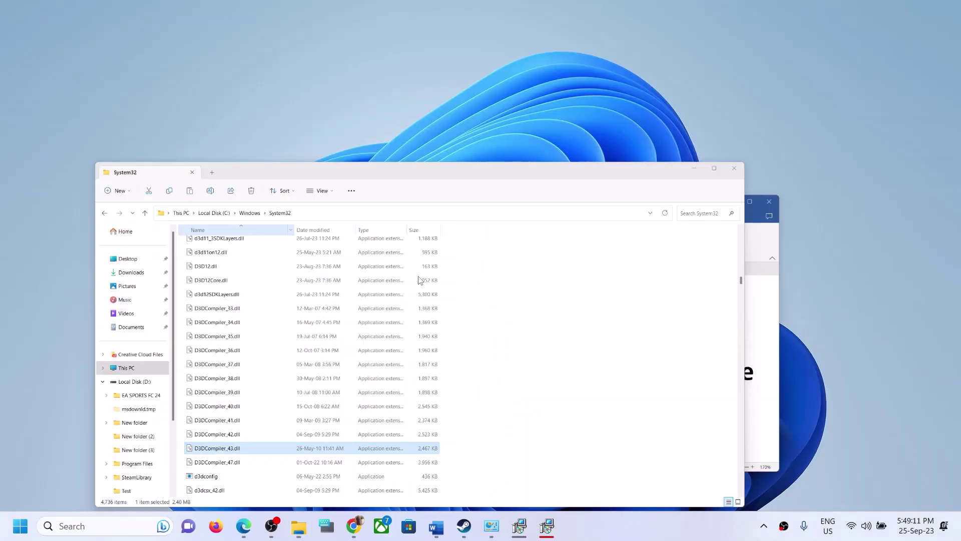
key(ctrl+v)
mouse_move(419, 271)
mouse_down()
mouse_move(565, 328)
mouse_move(419, 271)
mouse_up()
click(419, 271)
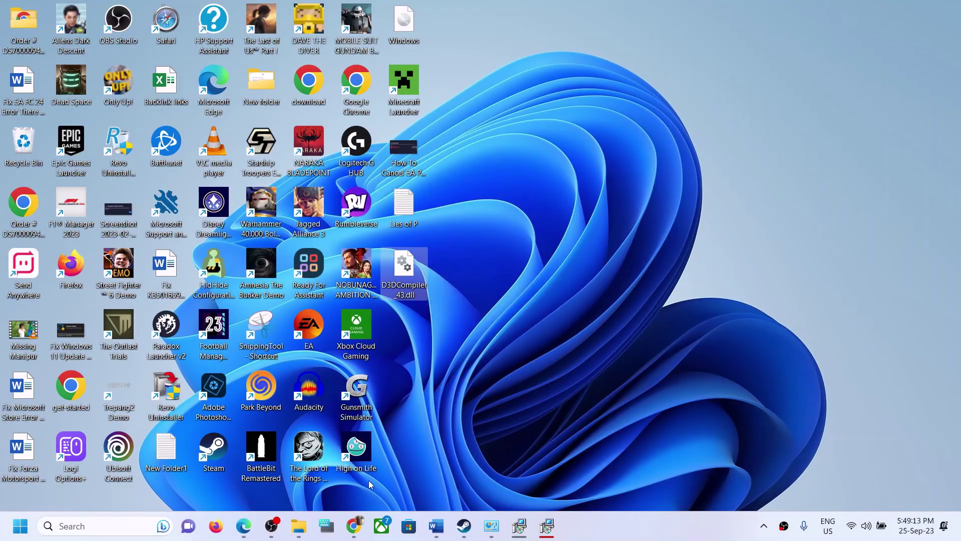
click(300, 527)
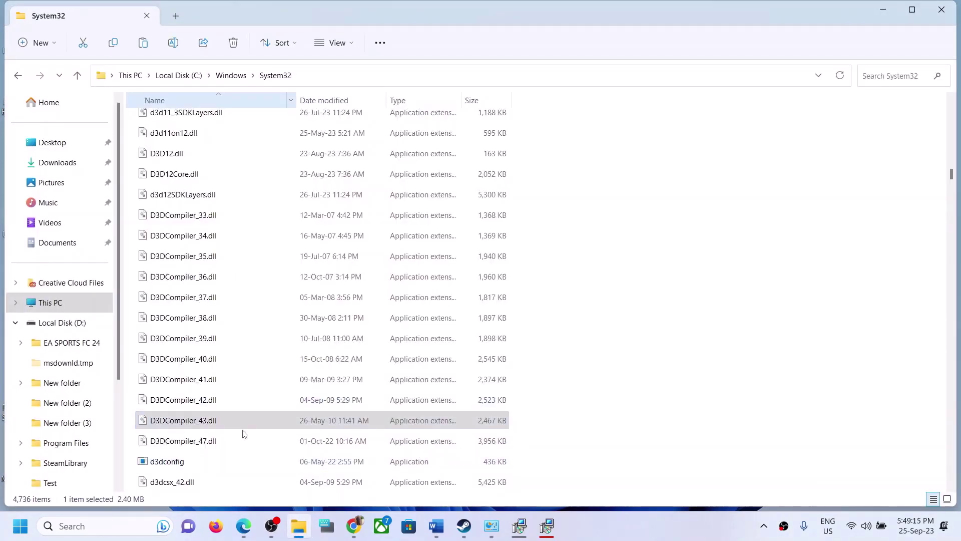
Delete D3DCompiler_43.dll from System32 and scroll the Word guide to the DirectX download link.
right_click(209, 425)
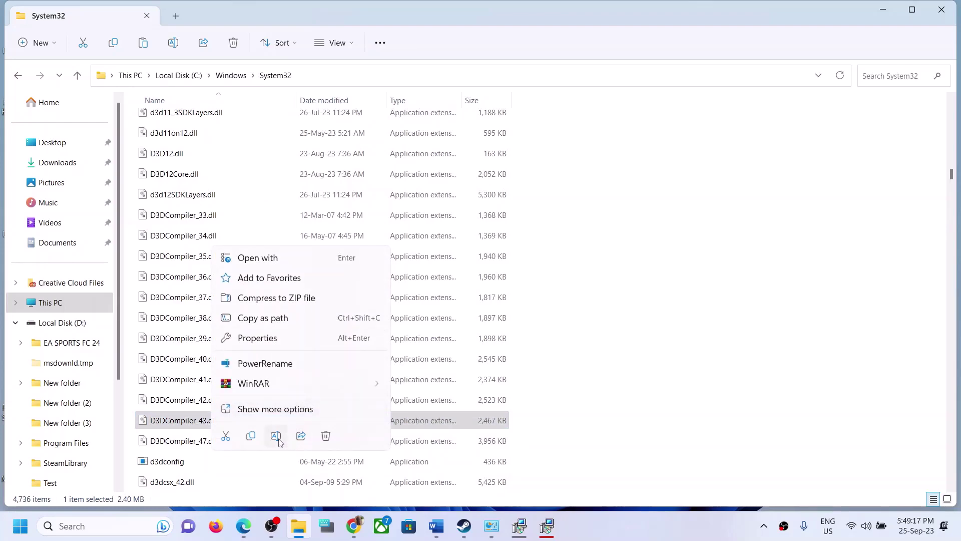
click(326, 435)
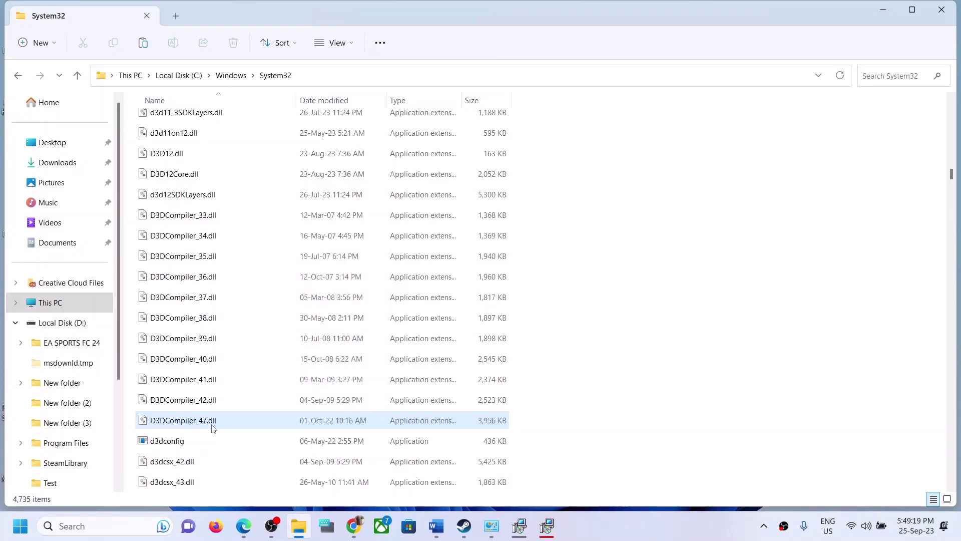
click(437, 526)
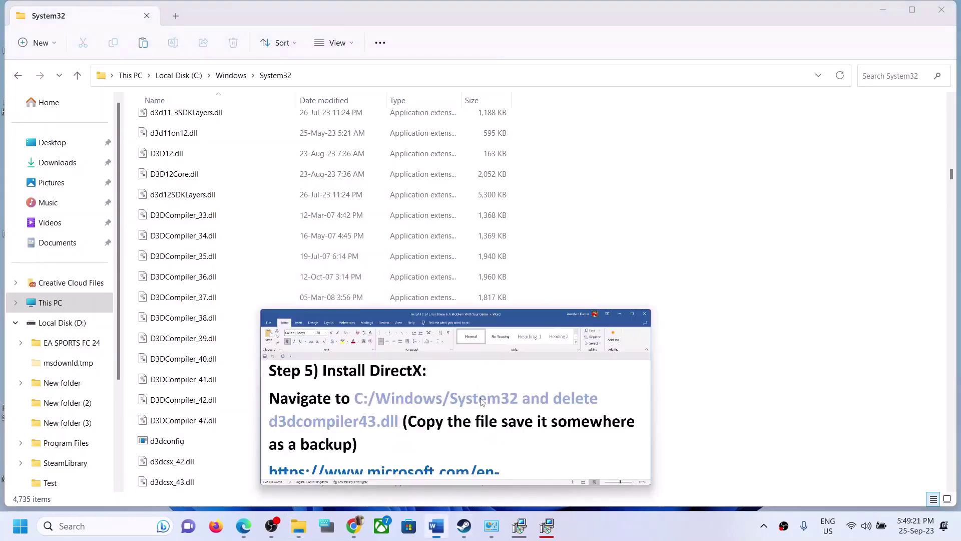
scroll(368, 384, down, 3)
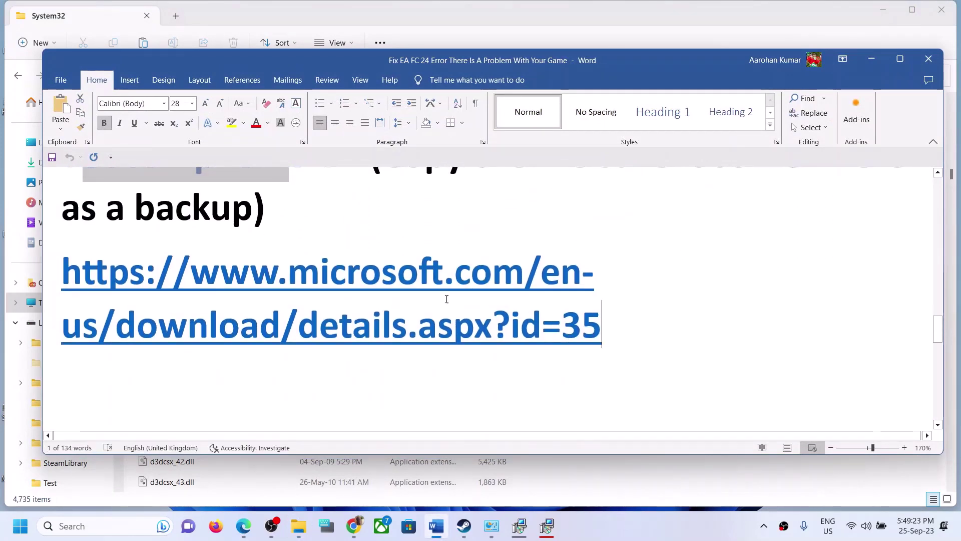